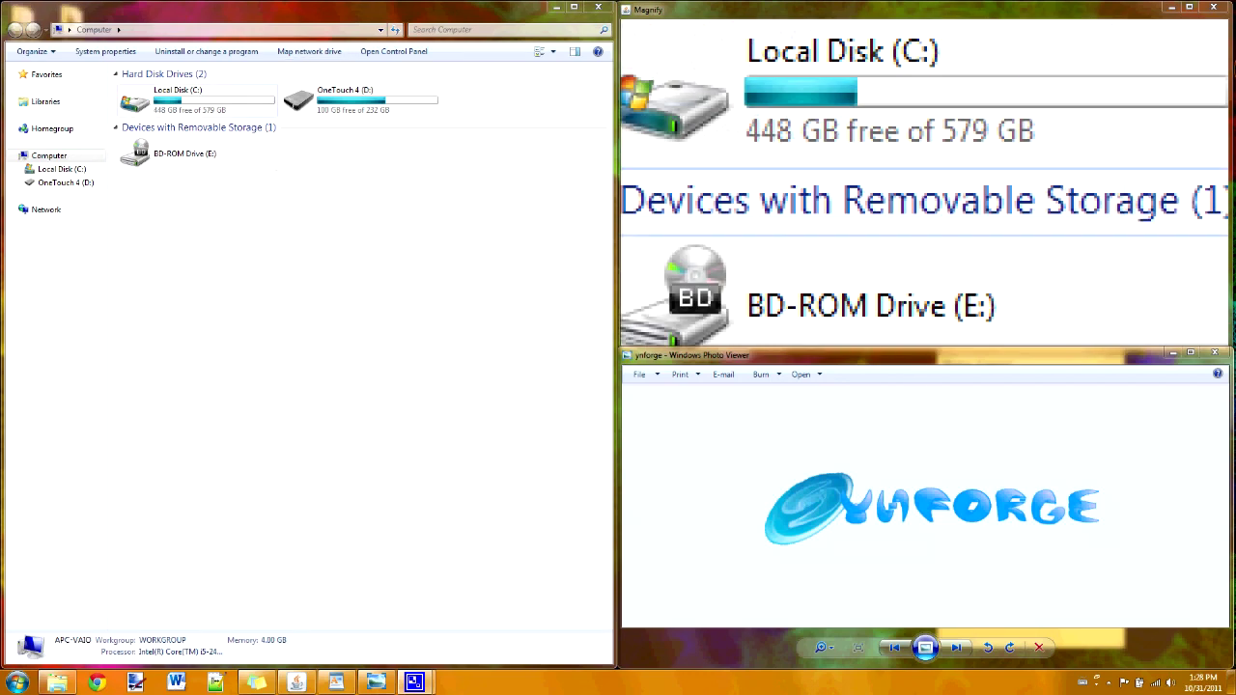
Step: Open Local Disk (C:), then Users, then the user's profile folder, and select the address bar
{"action": "left_click", "coordinate": [194, 104]}
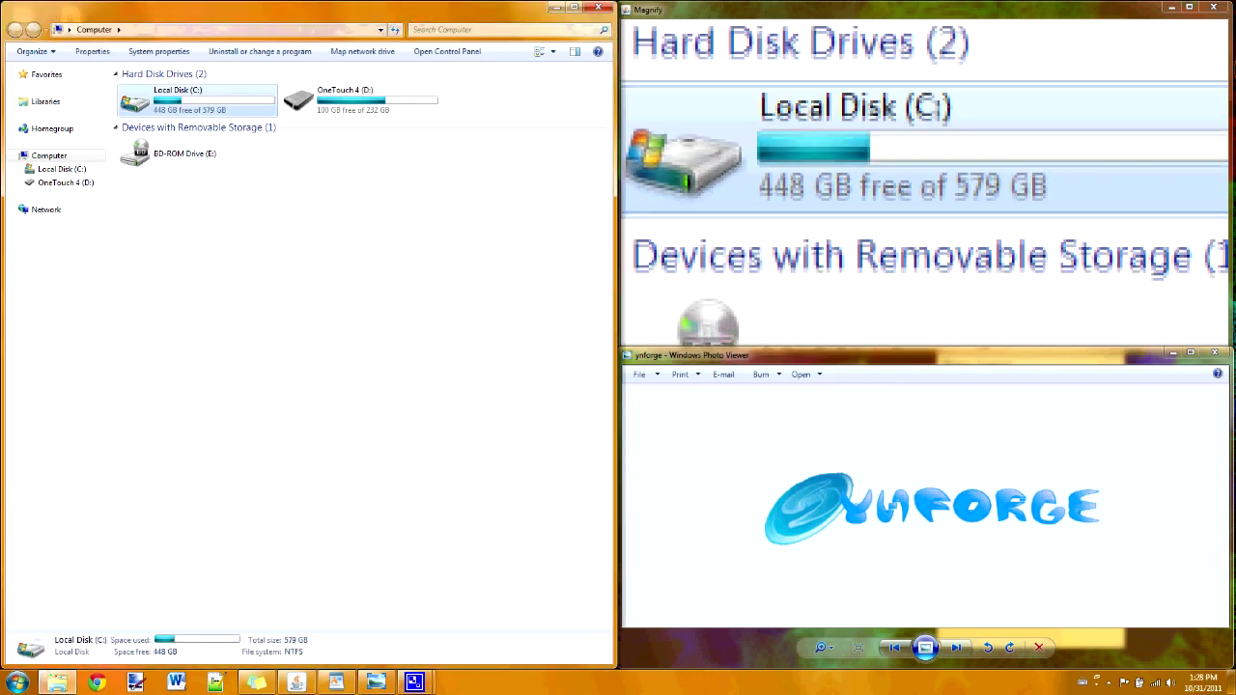
{"action": "key", "text": "Return"}
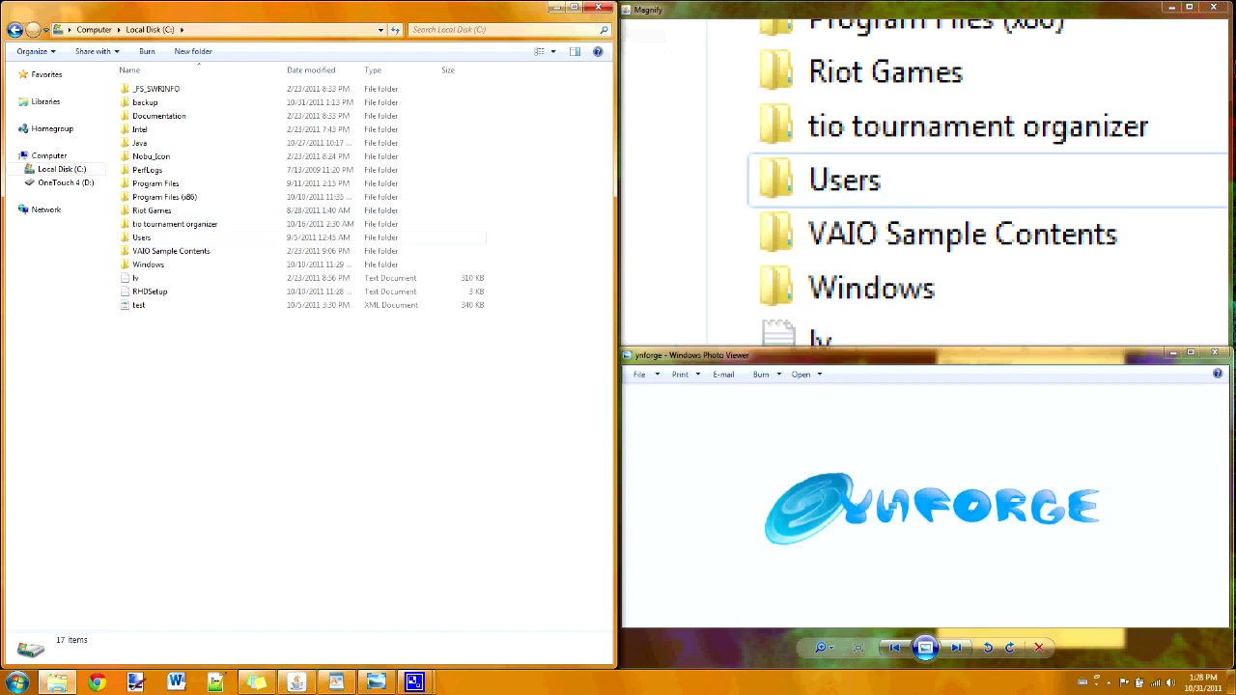
{"action": "double_click", "coordinate": [154, 236]}
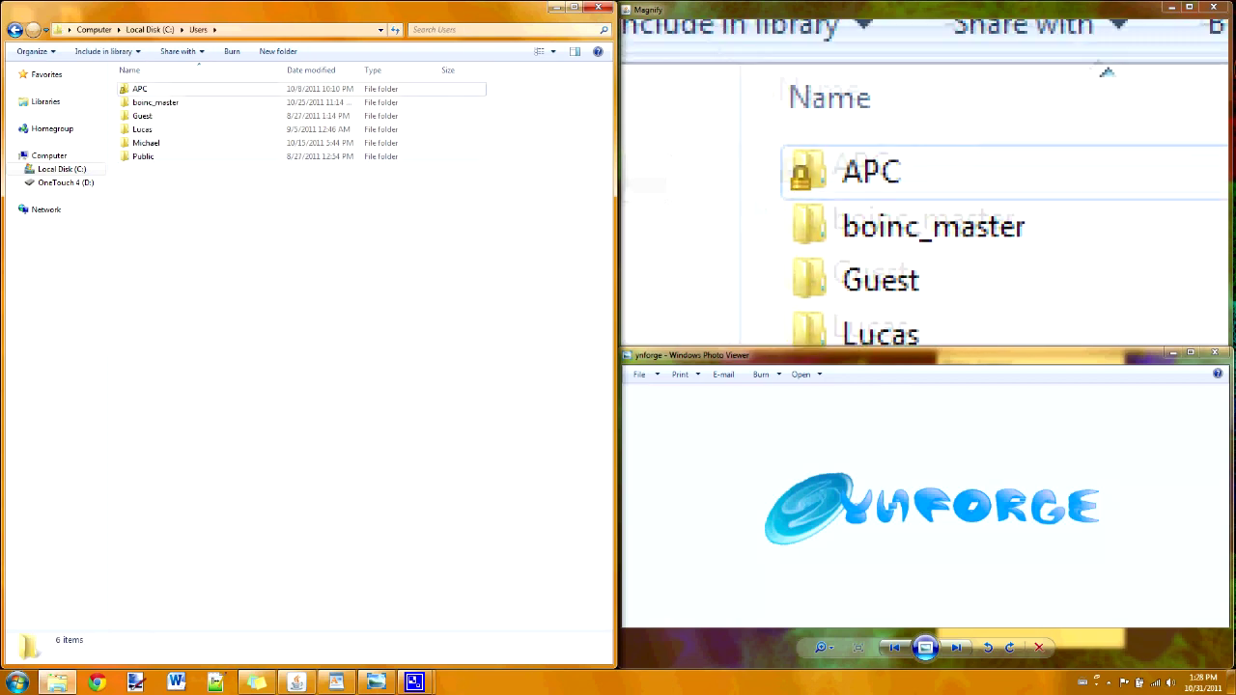
{"action": "left_click", "coordinate": [145, 87]}
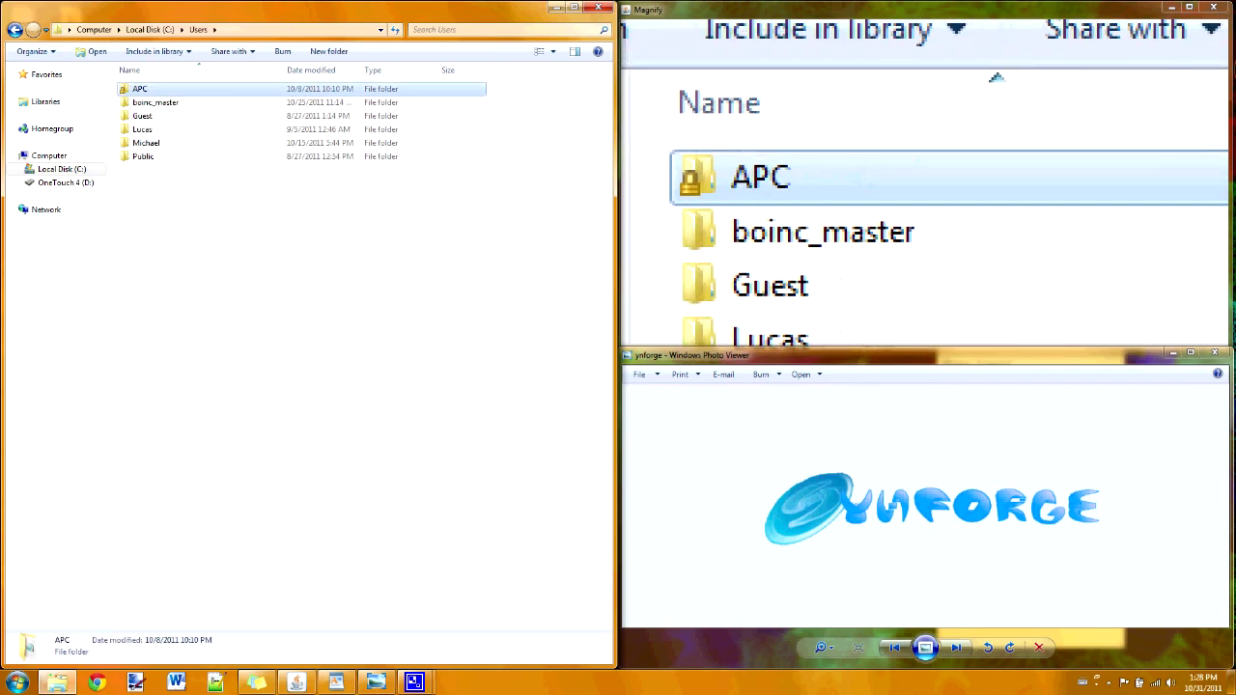
{"action": "double_click", "coordinate": [154, 89]}
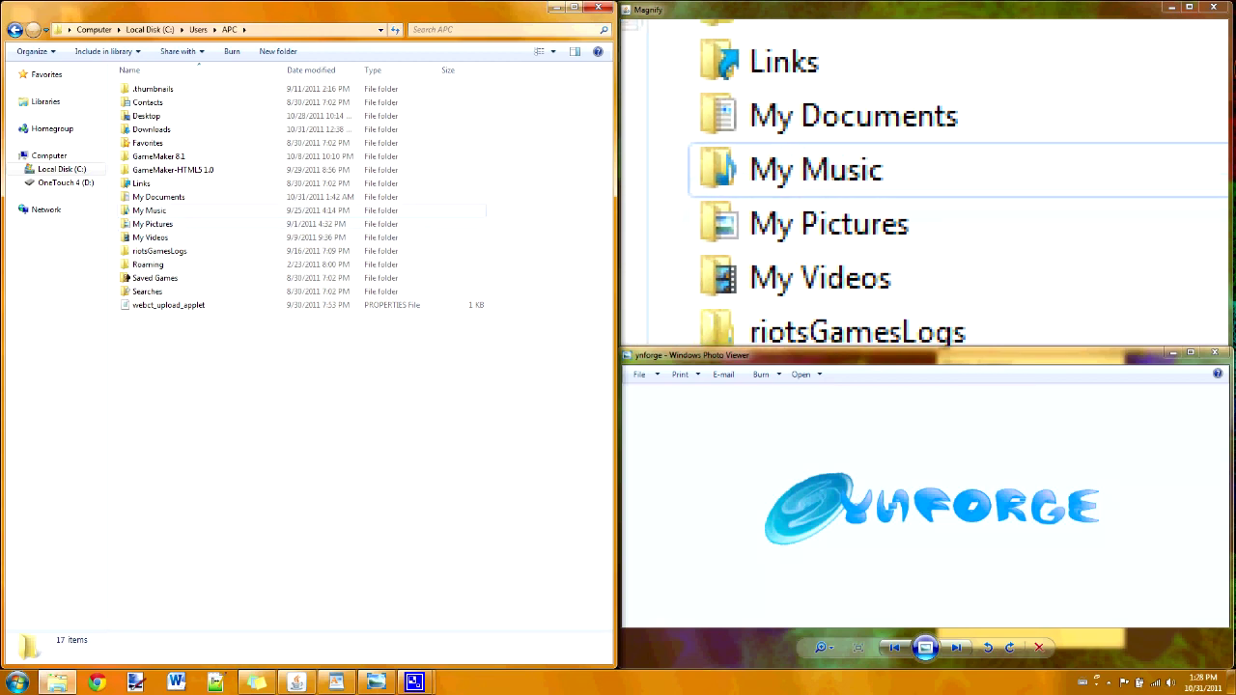
{"action": "mouse_move", "coordinate": [166, 200]}
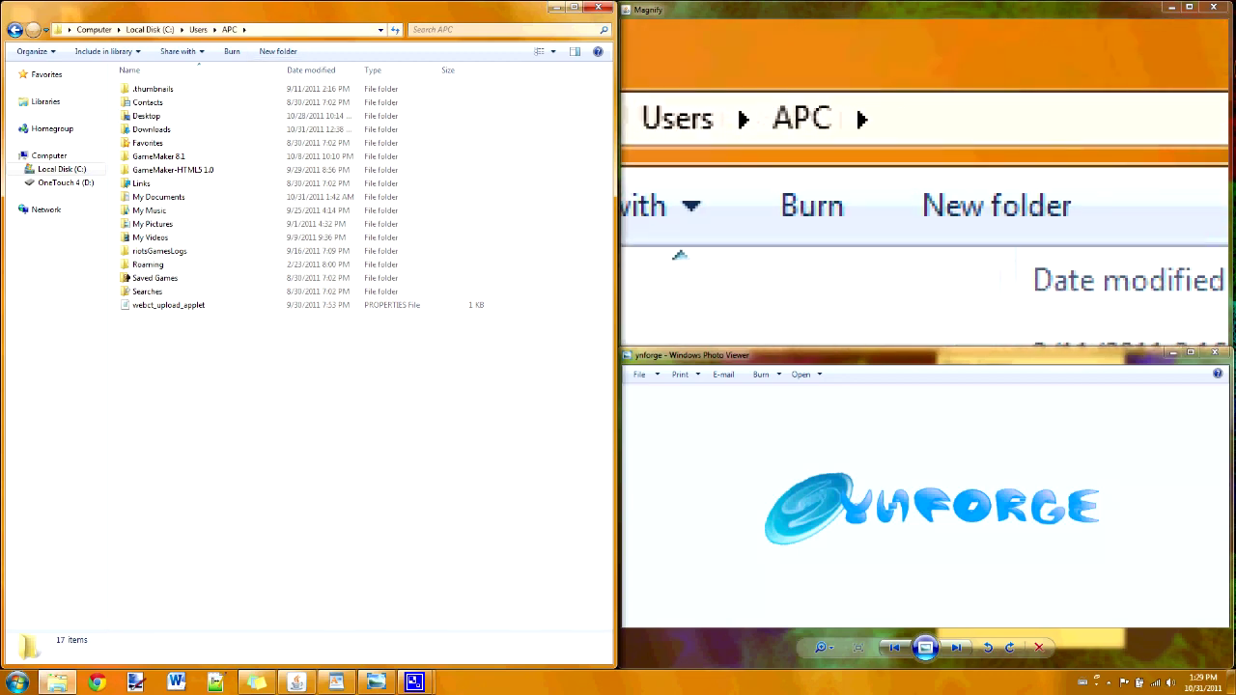
{"action": "left_click", "coordinate": [253, 30]}
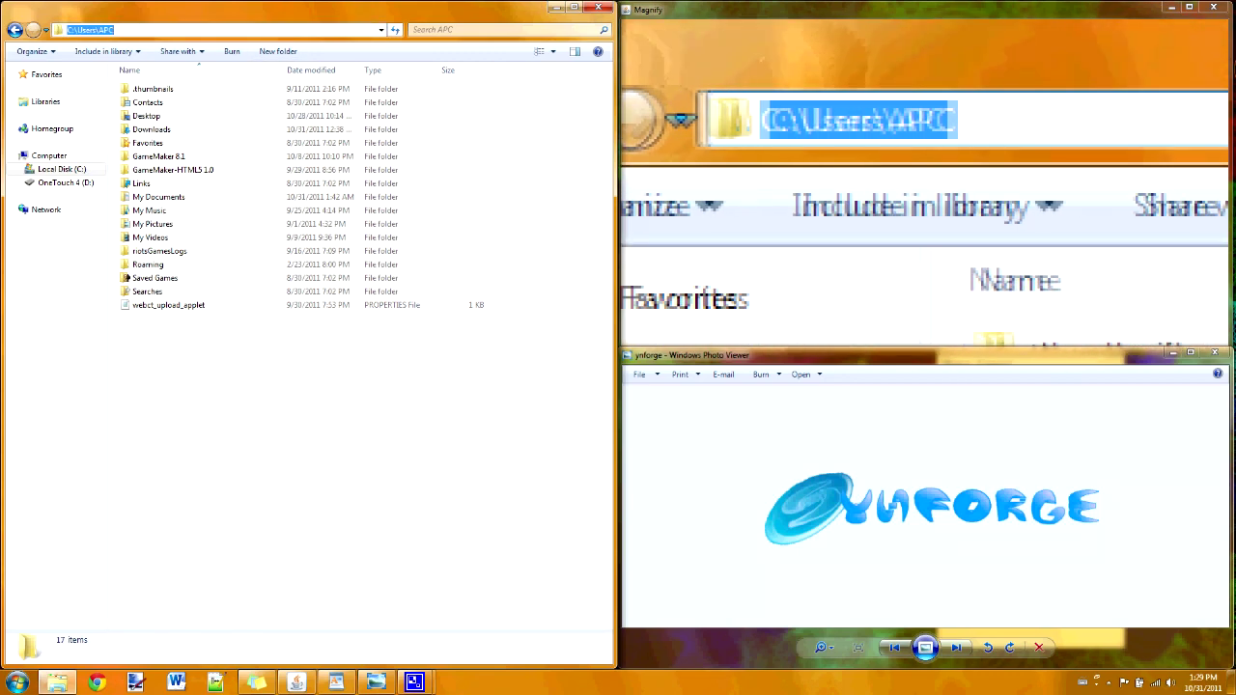
Step: Append \app to the profile path in the address bar to reach the AppData folder
{"action": "key", "text": "End"}
{"action": "type", "text": "\\"}
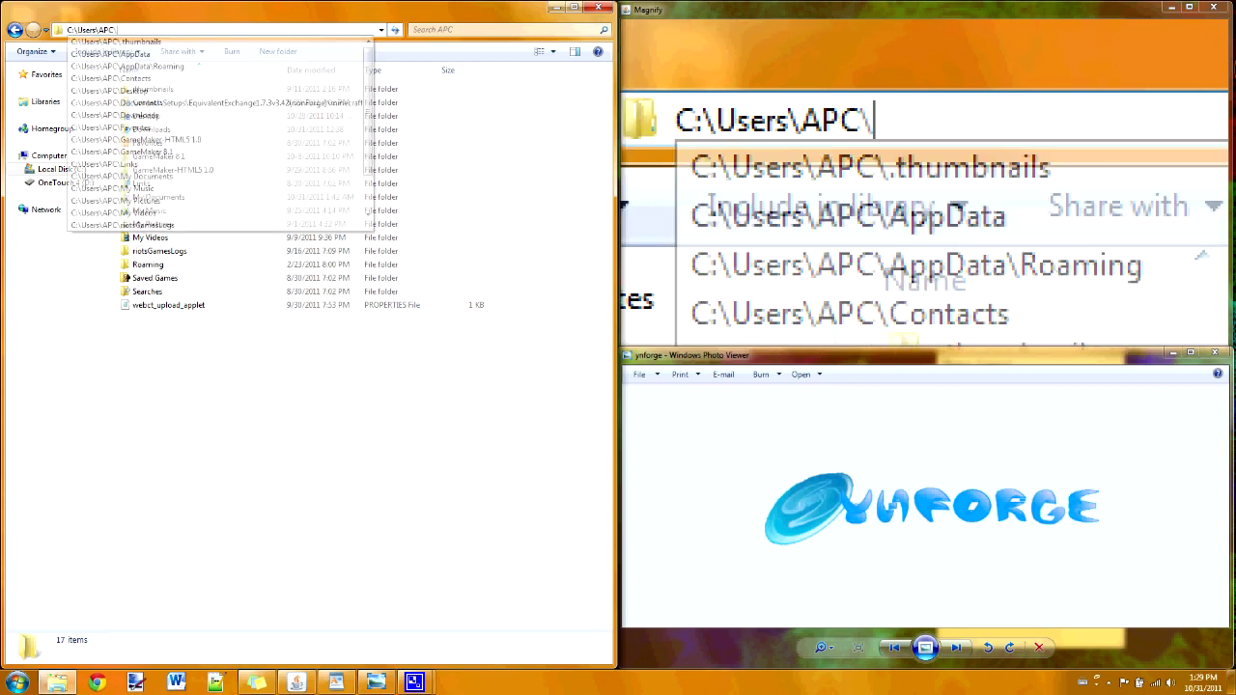
{"action": "type", "text": "a"}
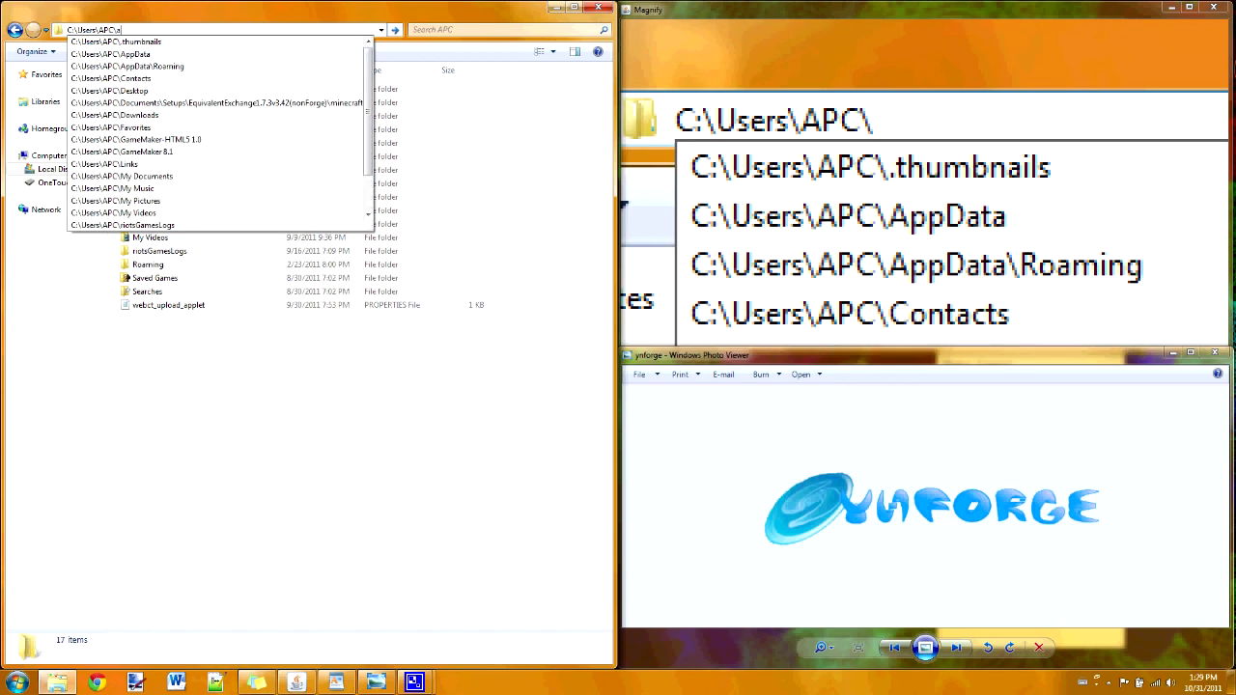
{"action": "type", "text": "ppdata"}
{"action": "key", "text": "Return"}
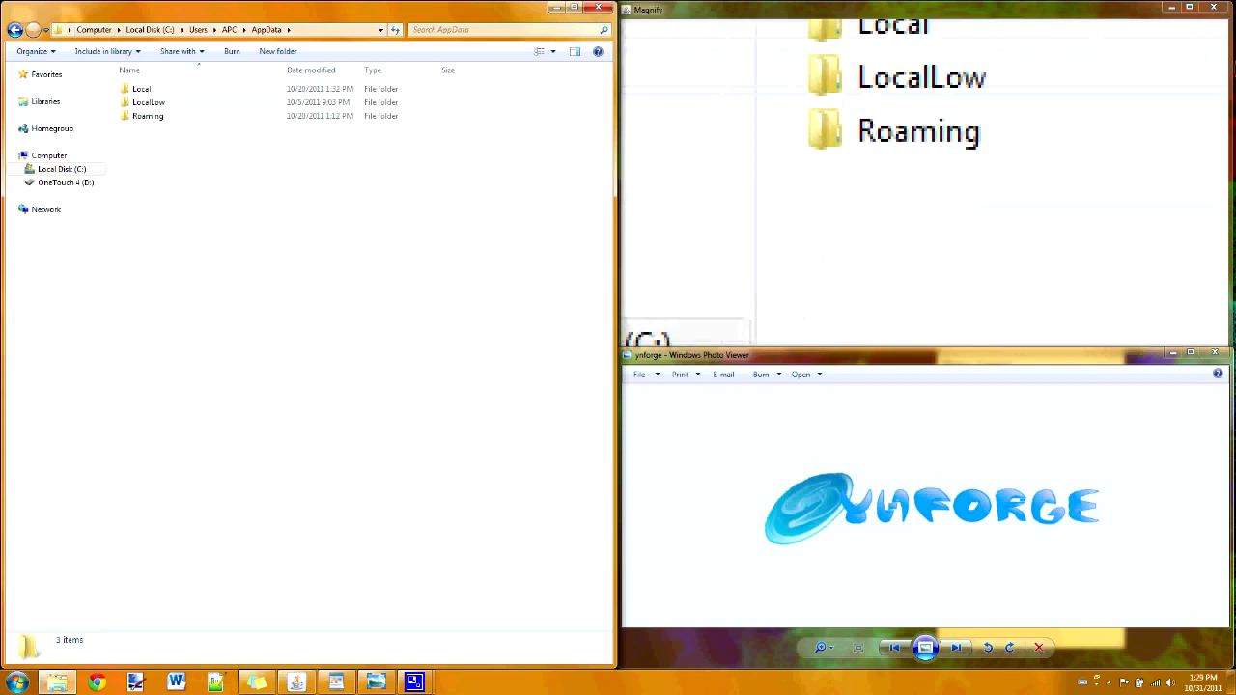
Step: Go through Roaming and .minecraft into bin and select the minecraft jar file
{"action": "double_click", "coordinate": [148, 116]}
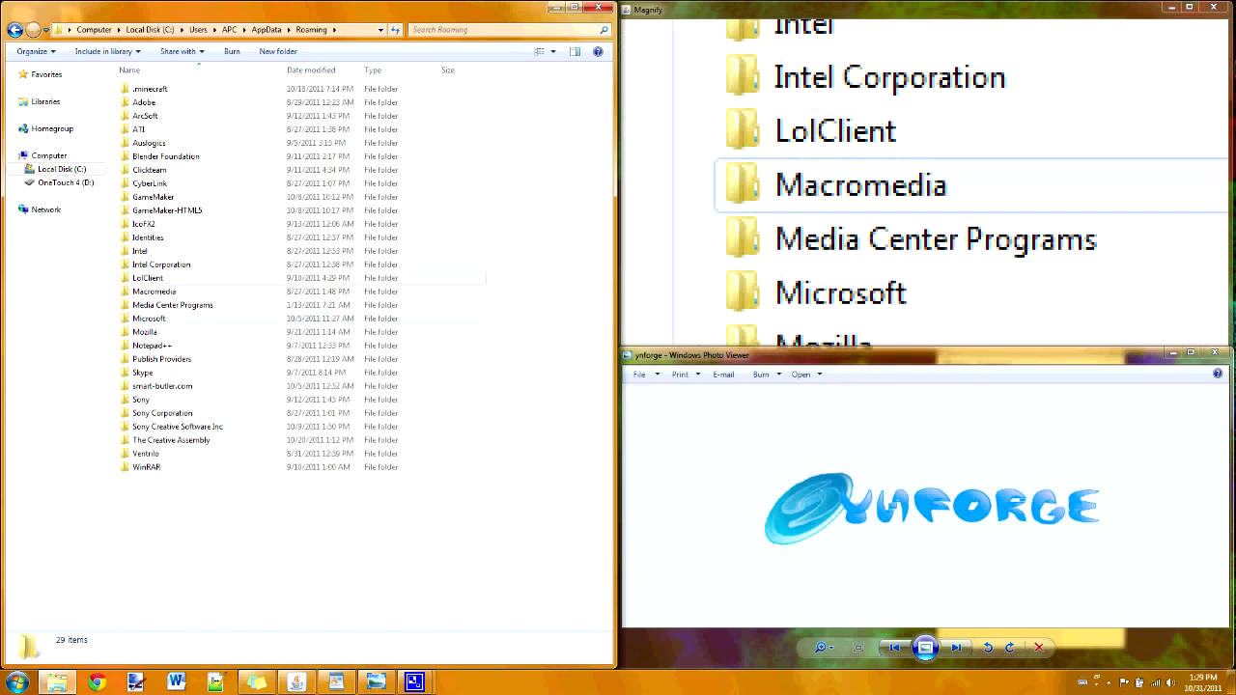
{"action": "double_click", "coordinate": [149, 89]}
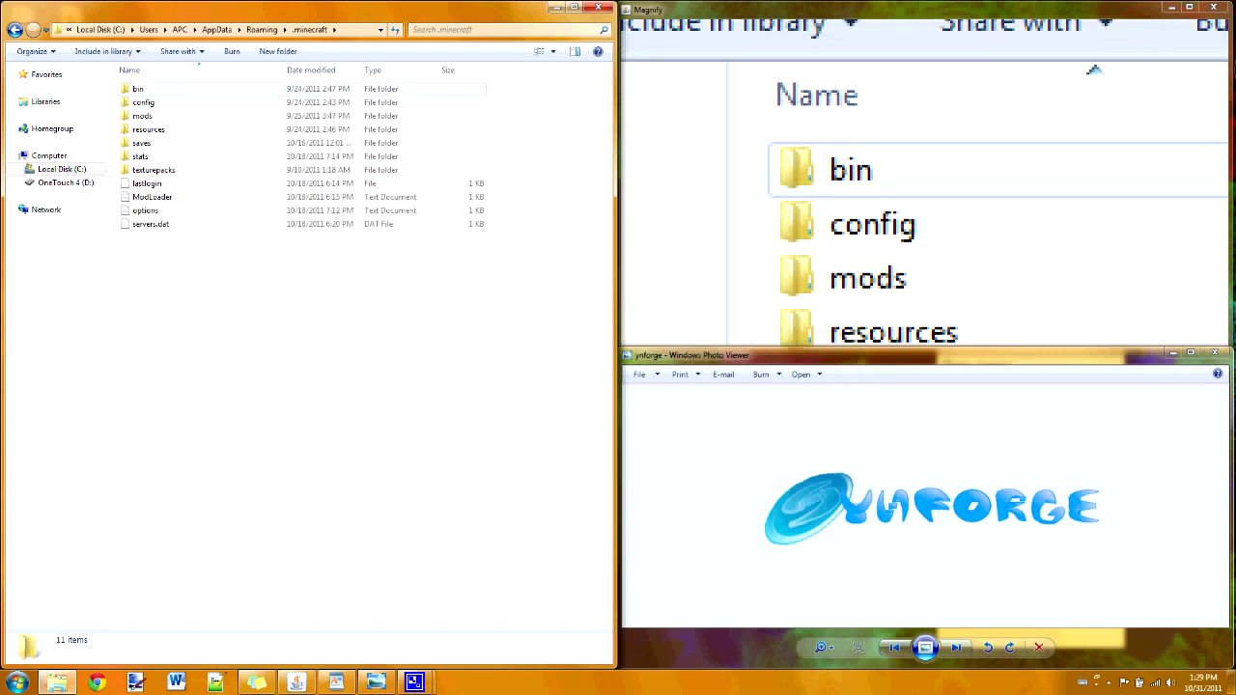
{"action": "double_click", "coordinate": [138, 89]}
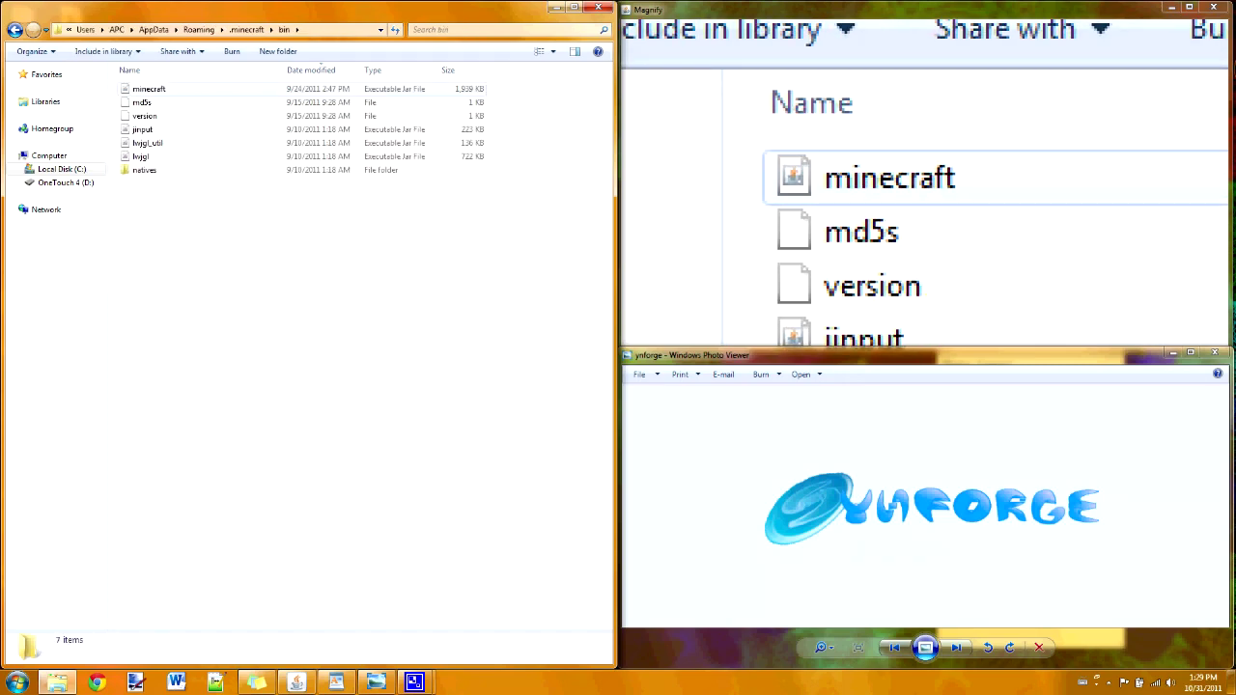
{"action": "left_click", "coordinate": [150, 89]}
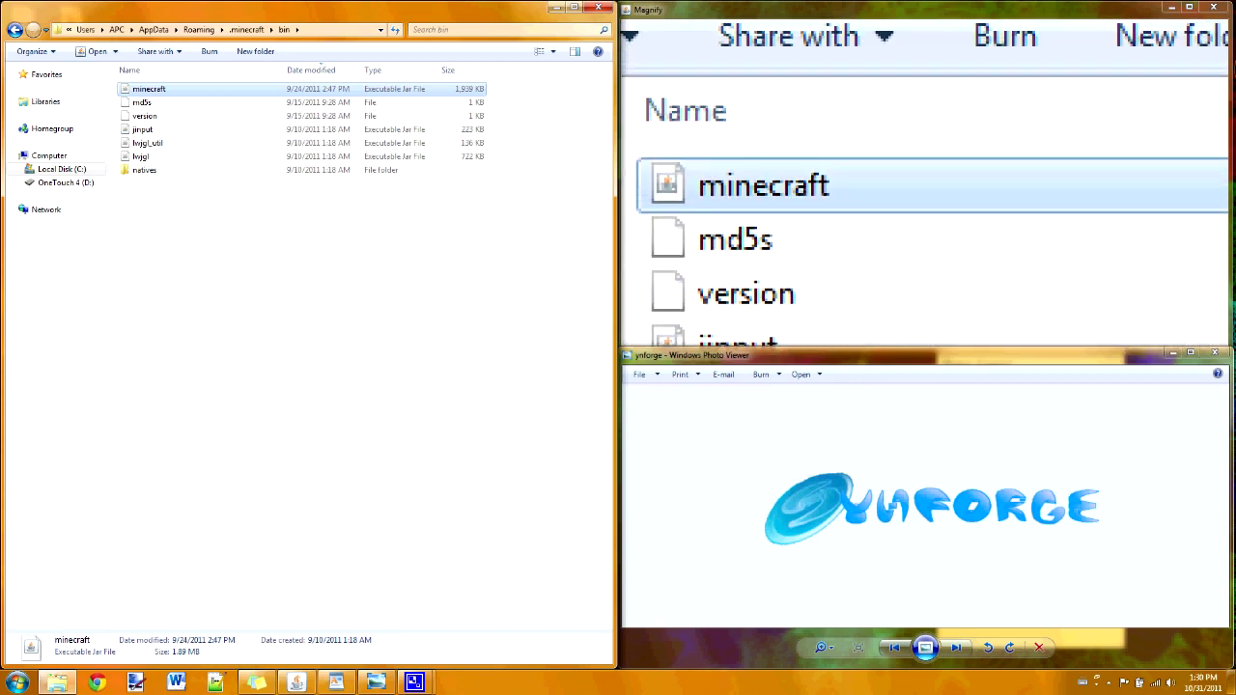
{"action": "right_click", "coordinate": [190, 89]}
Step: Choose a default program for minecraft.jar from the Open with submenu
{"action": "mouse_move", "coordinate": [256, 172]}
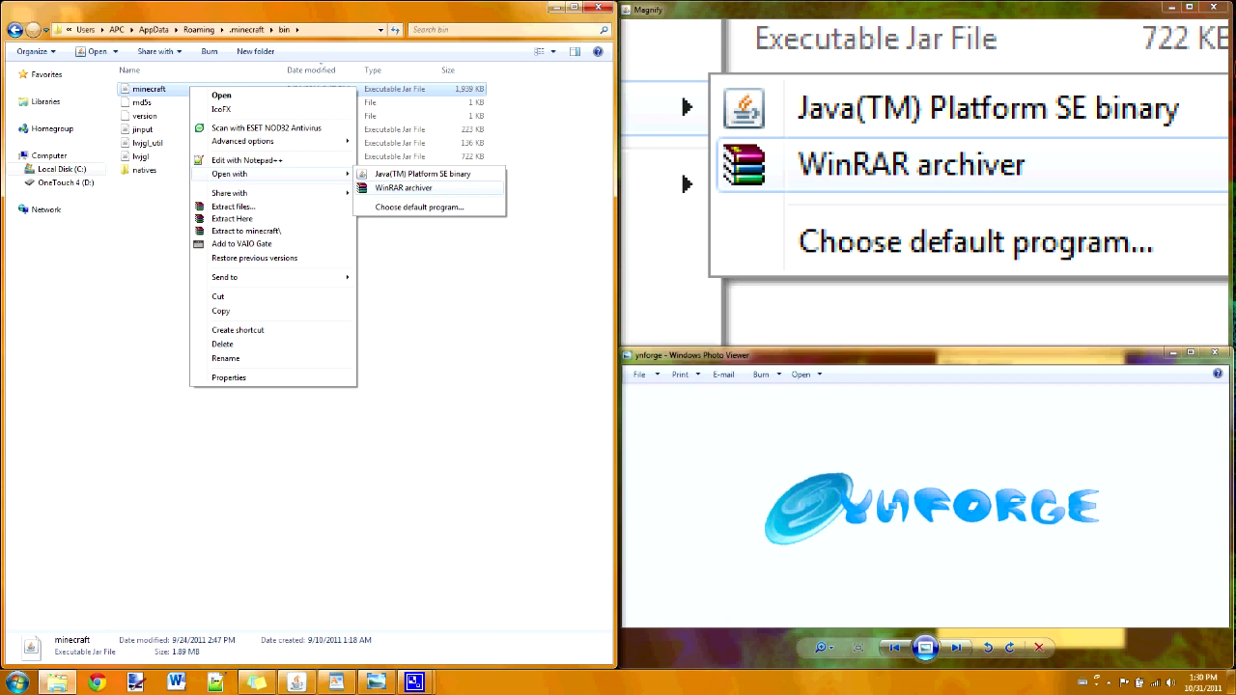
{"action": "left_click", "coordinate": [419, 207]}
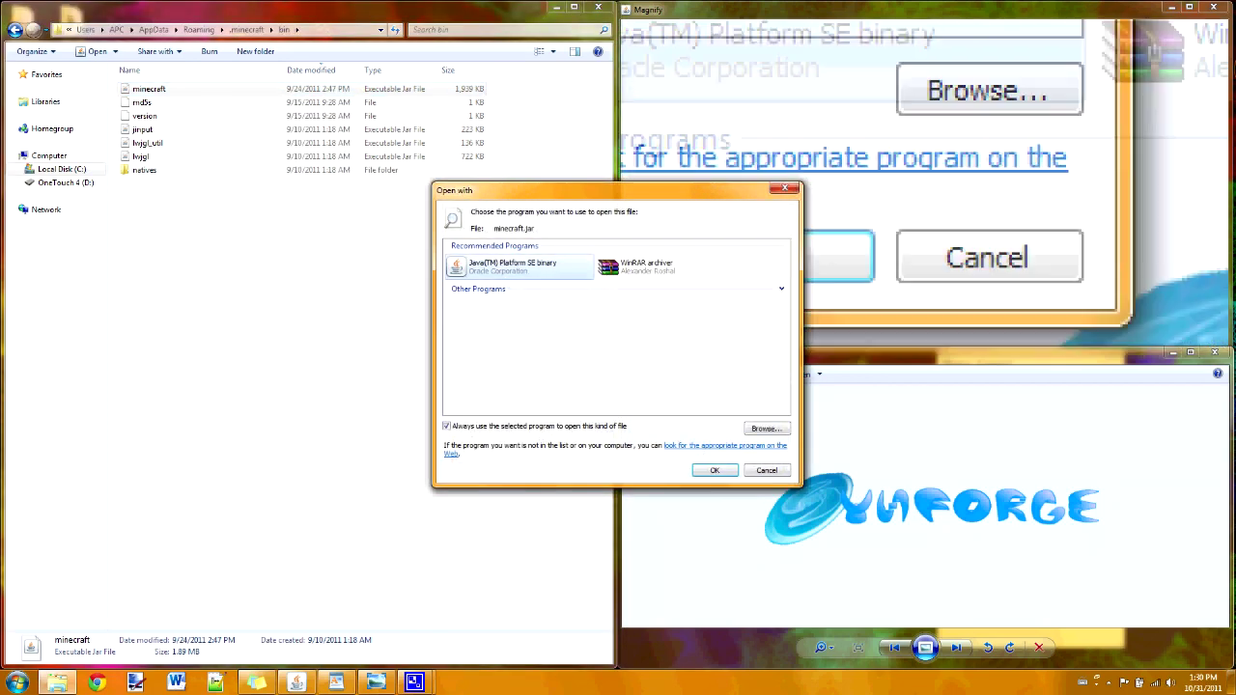
Step: Browse for a program file and move the file browser to the screen's left side
{"action": "left_click", "coordinate": [765, 428]}
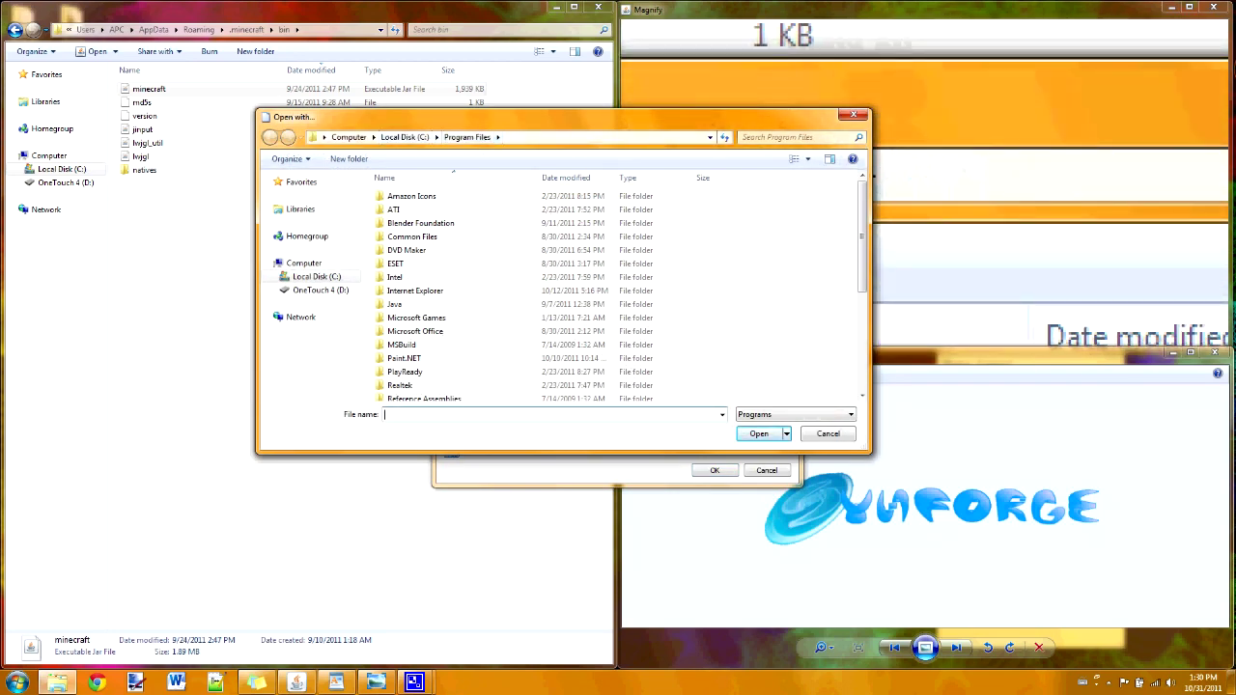
{"action": "left_click_drag", "start_coordinate": [386, 117], "coordinate": [135, 207]}
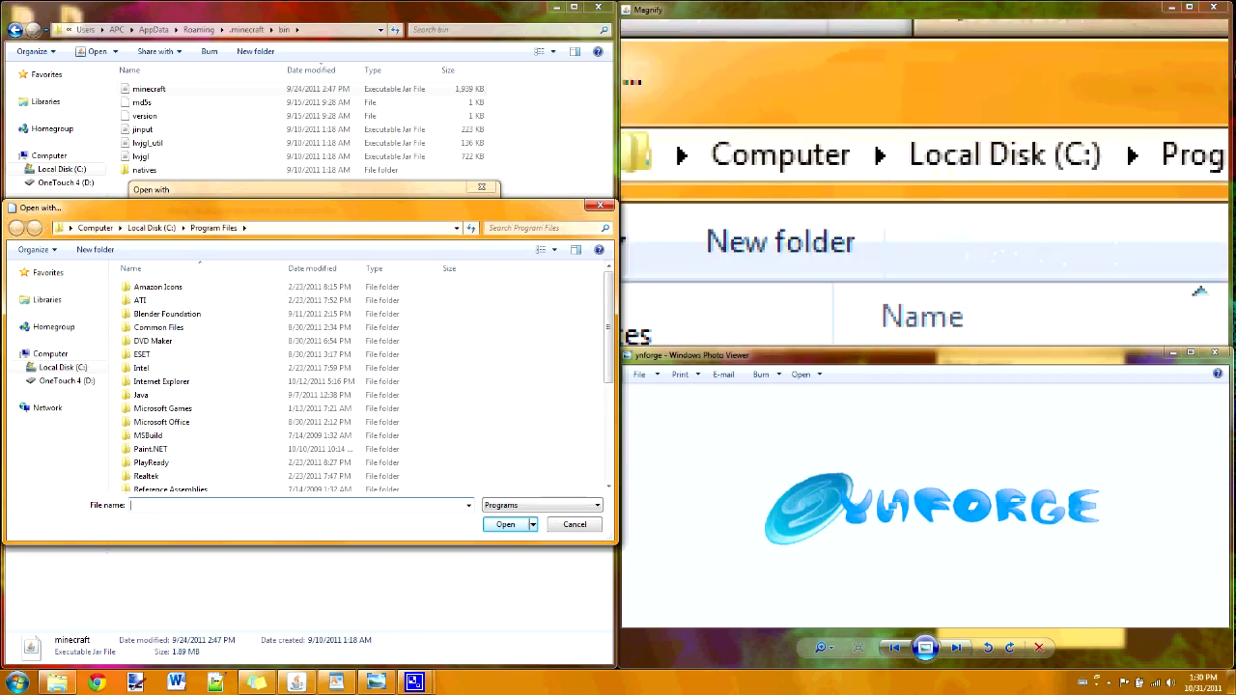
{"action": "key", "text": "alt+d"}
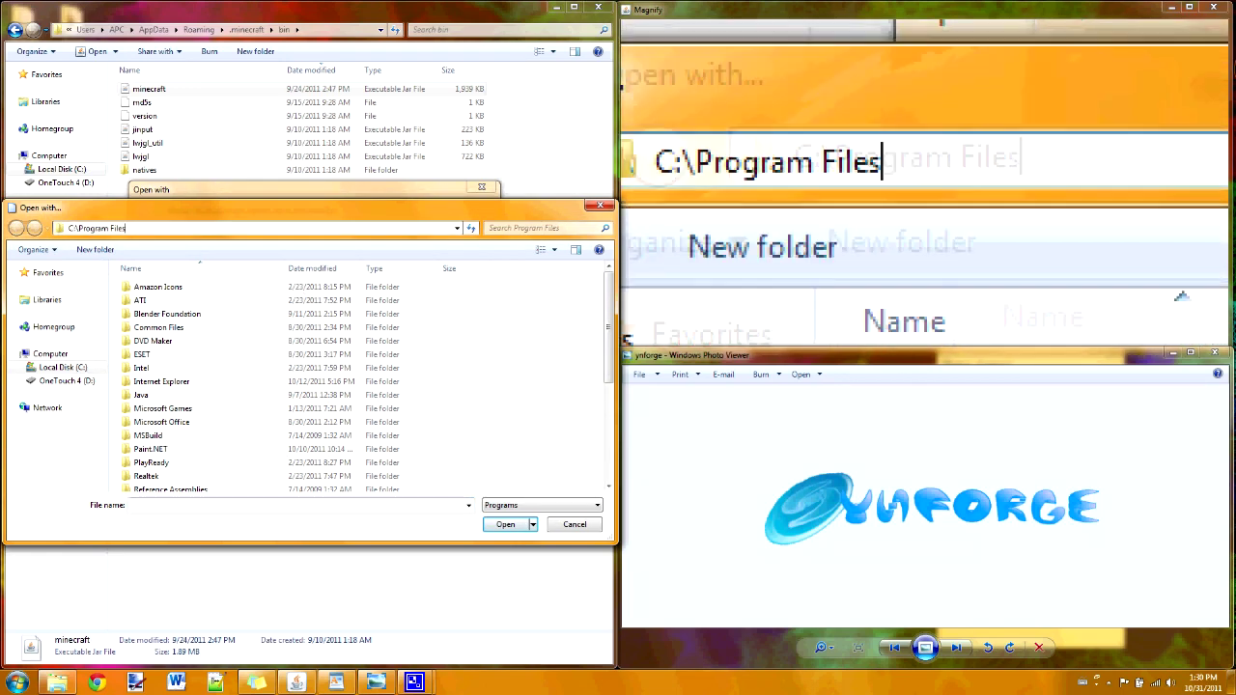
{"action": "key", "text": "ctrl+a"}
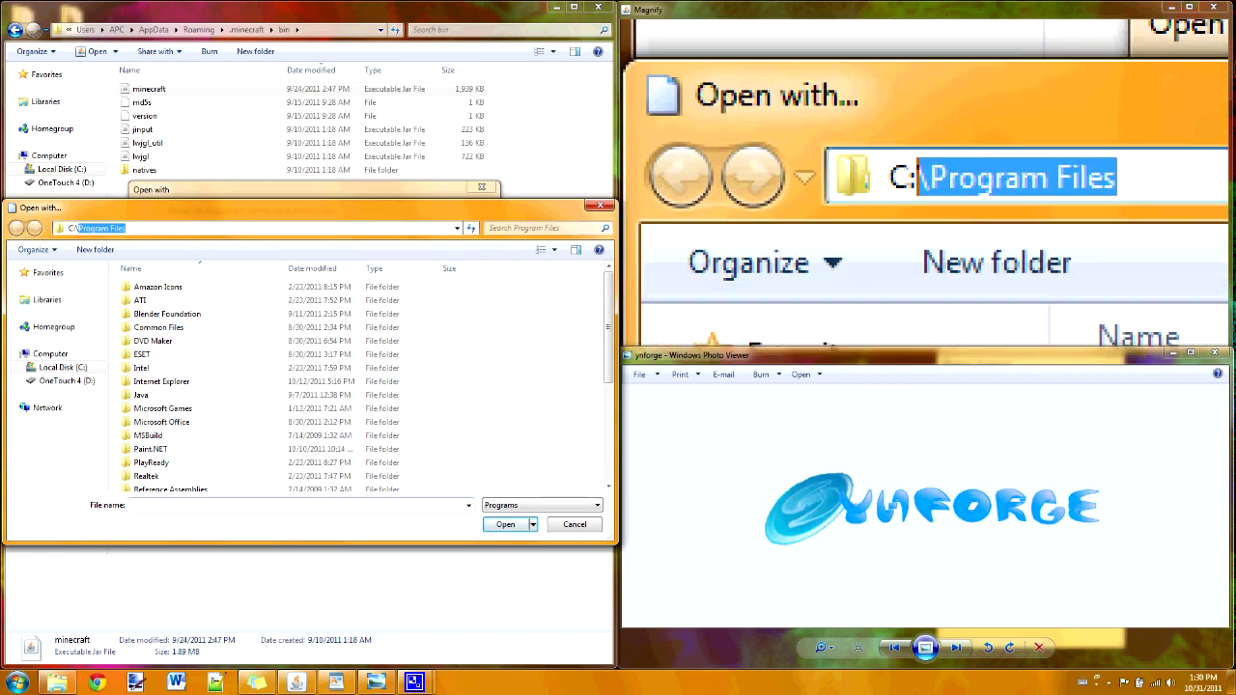
{"action": "key", "text": "End"}
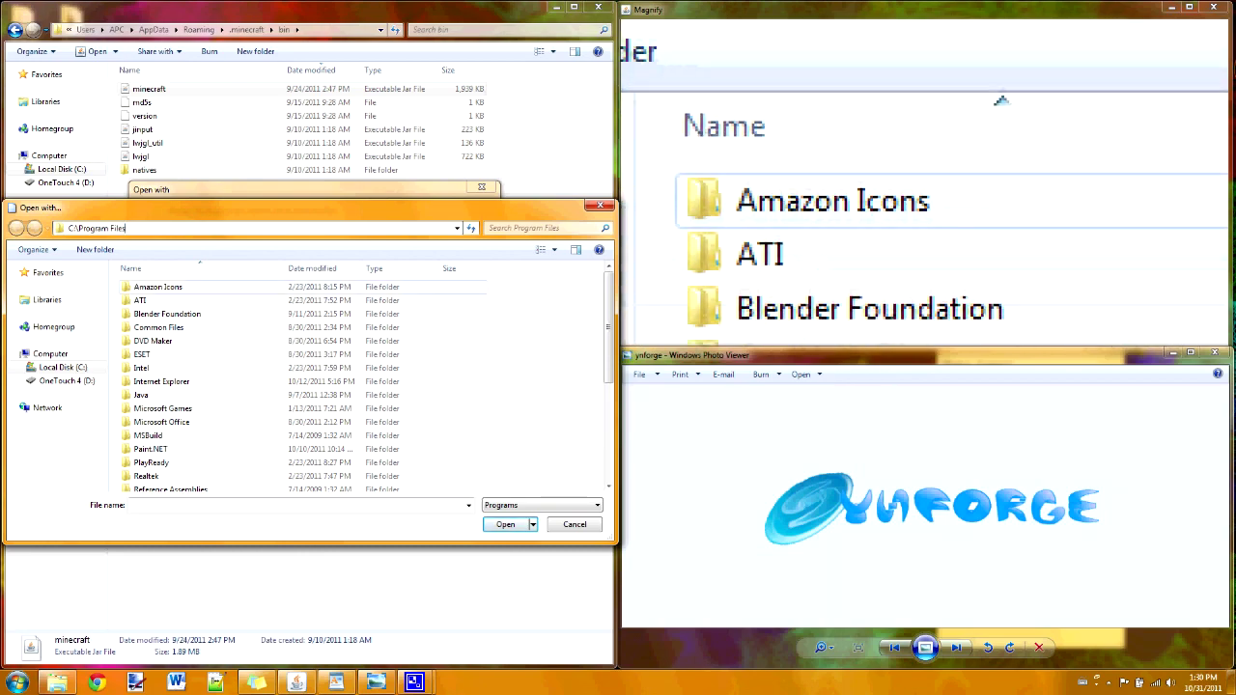
{"action": "key", "text": "Return"}
{"action": "scroll", "coordinate": [193, 415], "scroll_direction": "down", "scroll_amount": 5}
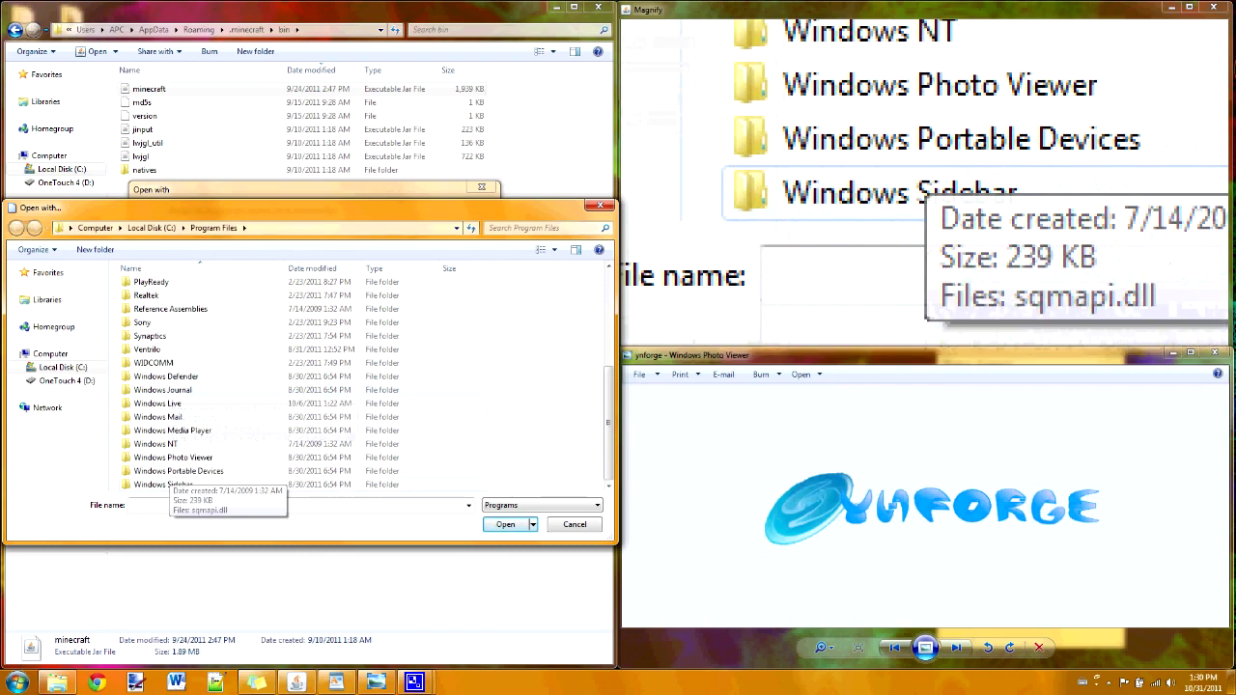
{"action": "key", "text": "Home"}
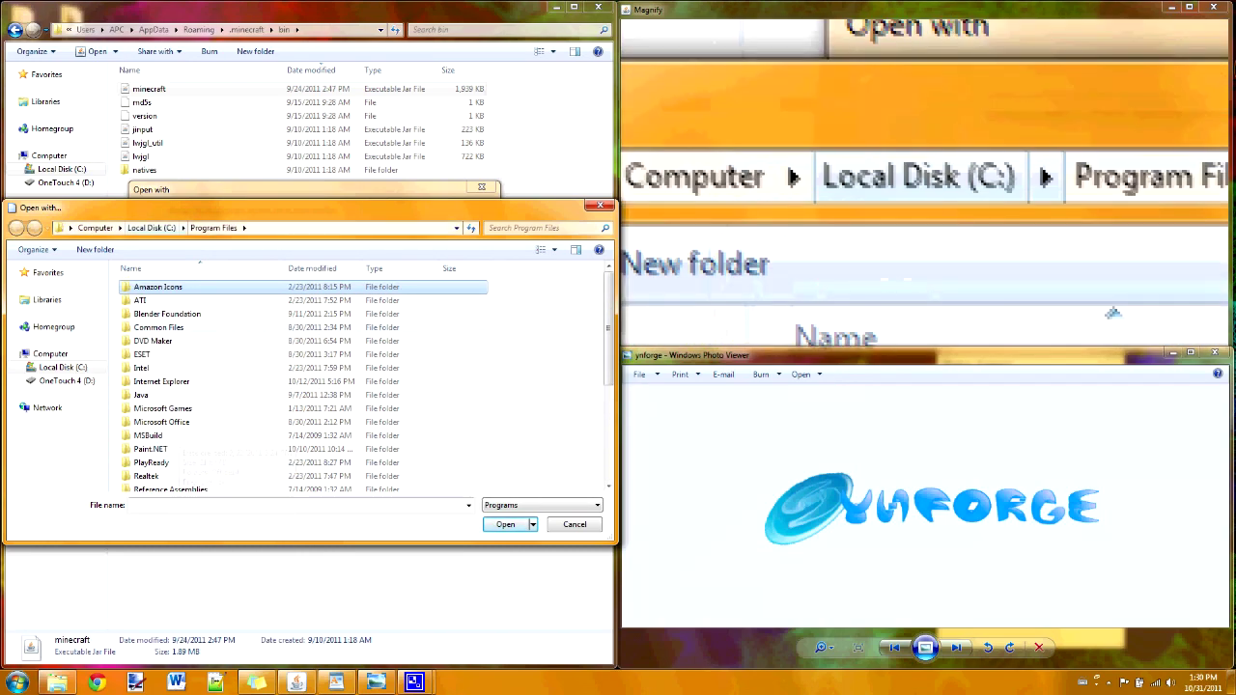
Step: Navigate to C:\Program Files (x86)\WinRAR and confirm WinRAR.exe as the program
{"action": "key", "text": "alt+Up"}
{"action": "key", "text": "Down"}
{"action": "key", "text": "Return"}
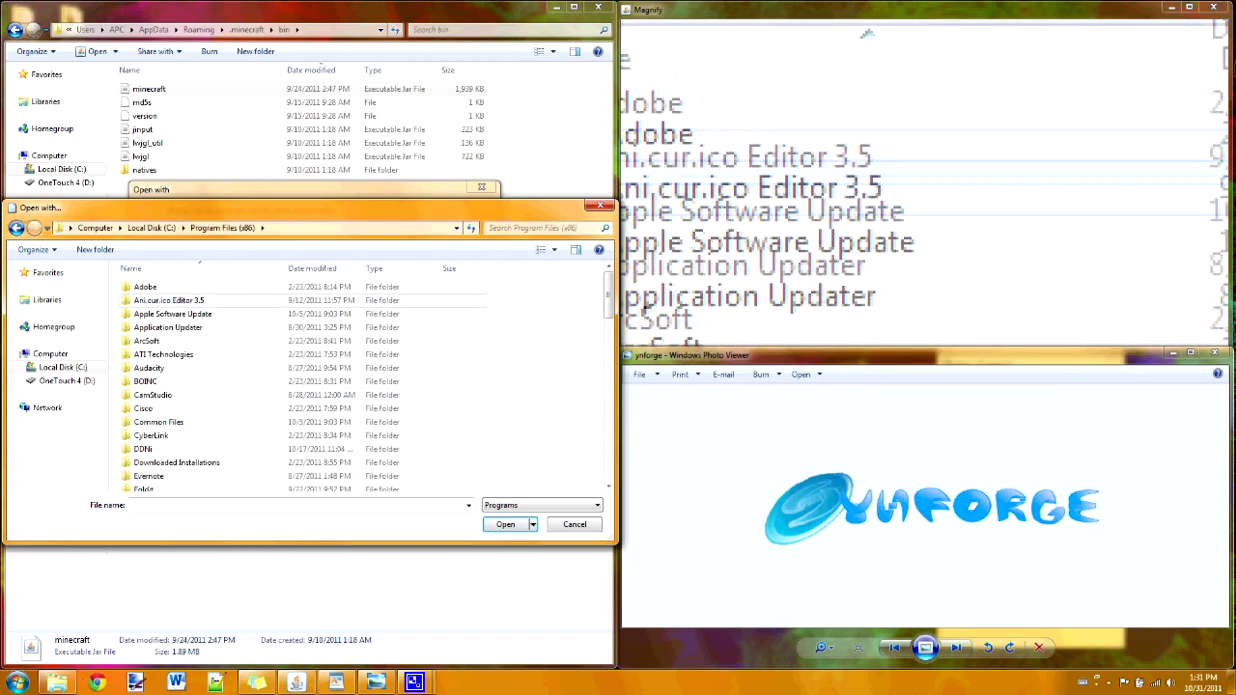
{"action": "key", "text": "Down"}
{"action": "key", "text": "Down"}
{"action": "key", "text": "Down"}
{"action": "key", "text": "Down"}
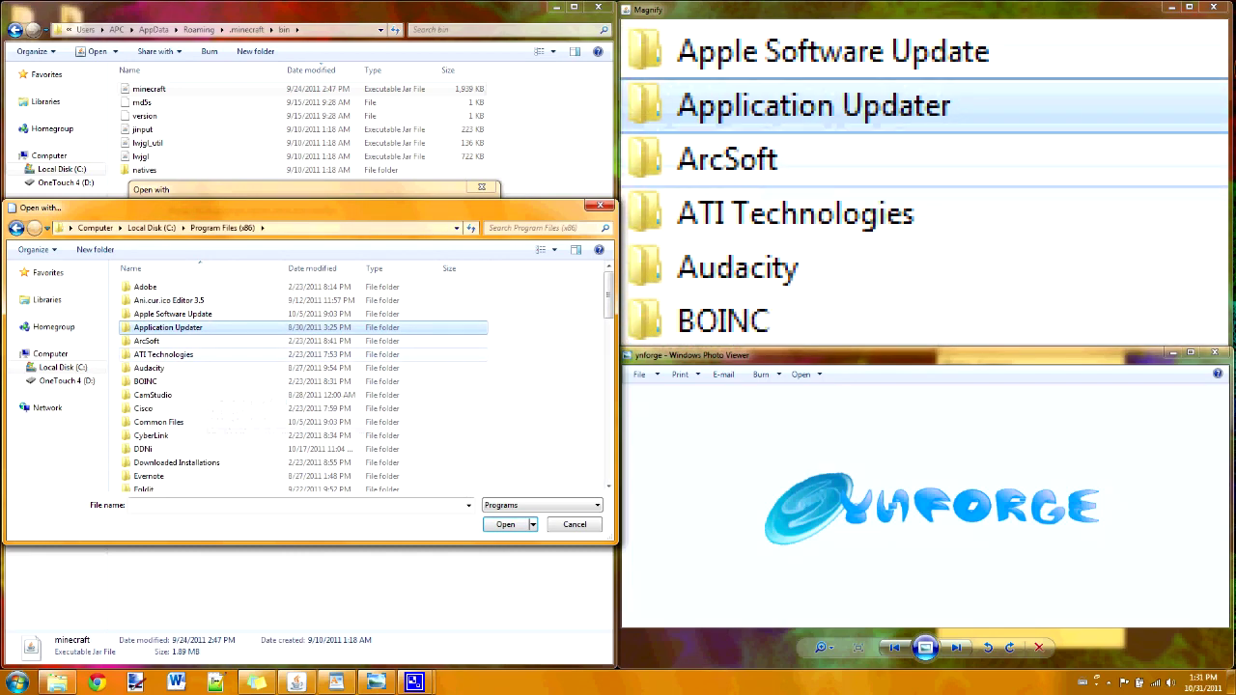
{"action": "key", "text": "g"}
{"action": "key", "text": "Down"}
{"action": "key", "text": "Down"}
{"action": "key", "text": "Down"}
{"action": "key", "text": "Down"}
{"action": "key", "text": "Down"}
{"action": "key", "text": "Down"}
{"action": "key", "text": "Down"}
{"action": "key", "text": "Down"}
{"action": "key", "text": "Down"}
{"action": "key", "text": "Down"}
{"action": "key", "text": "Down"}
{"action": "key", "text": "Down"}
{"action": "key", "text": "Down"}
{"action": "key", "text": "Down"}
{"action": "key", "text": "Down"}
{"action": "key", "text": "Down"}
{"action": "key", "text": "Down"}
{"action": "key", "text": "Down"}
{"action": "key", "text": "Down"}
{"action": "key", "text": "Down"}
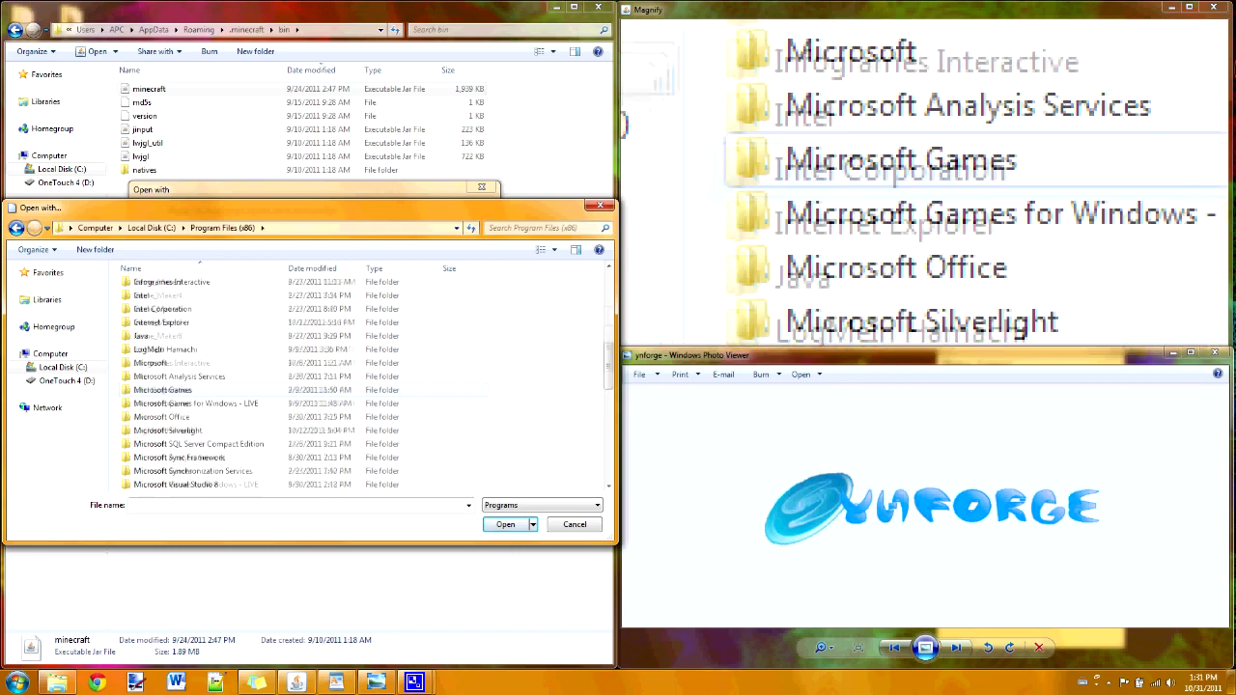
{"action": "key", "text": "Down"}
{"action": "key", "text": "Down"}
{"action": "key", "text": "Down"}
{"action": "key", "text": "Down"}
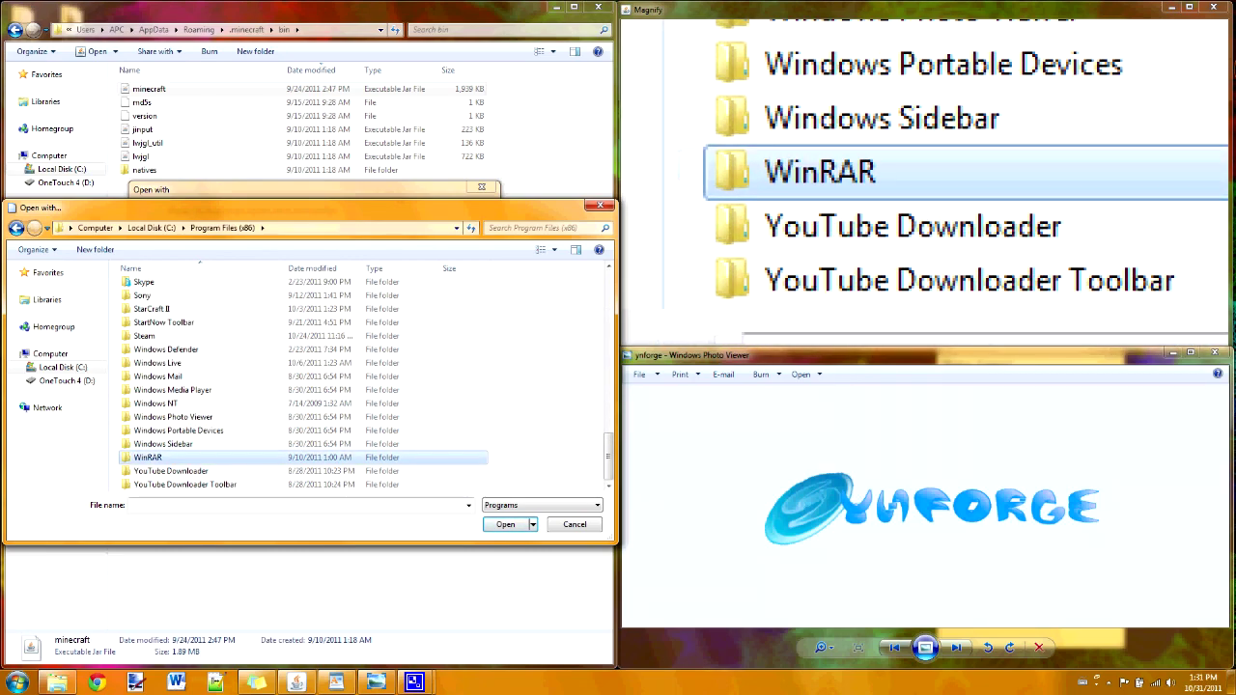
{"action": "key", "text": "Return"}
{"action": "key", "text": "End"}
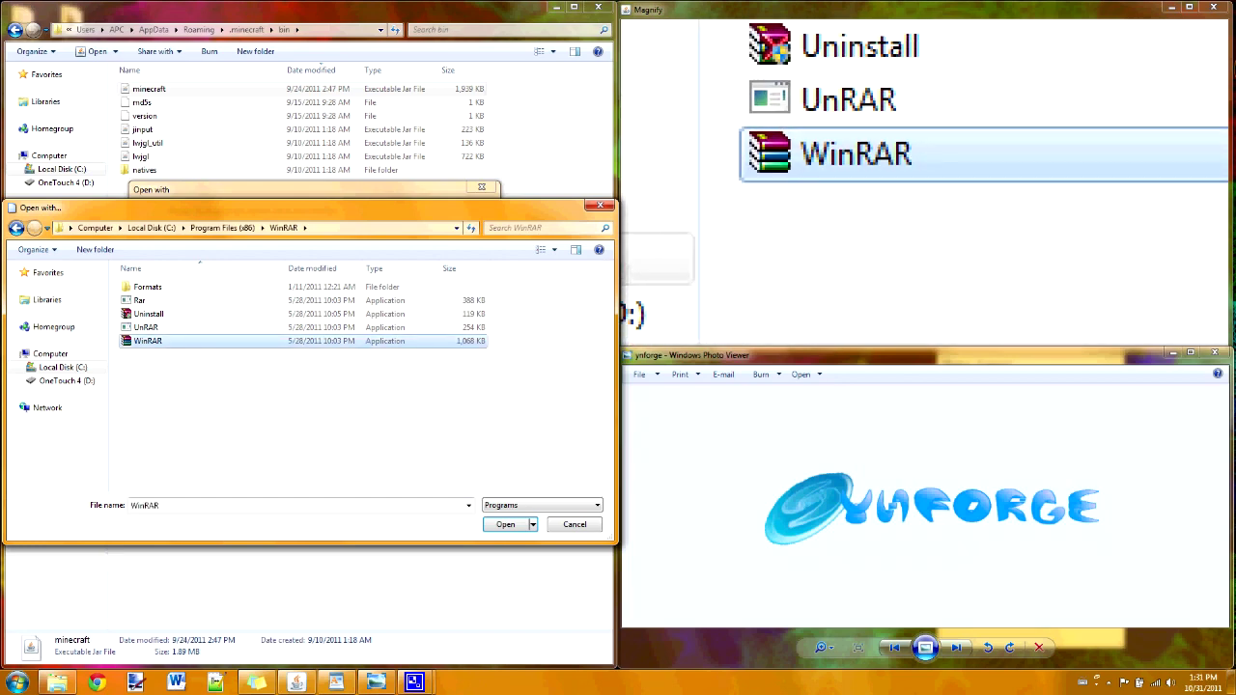
{"action": "key", "text": "Return"}
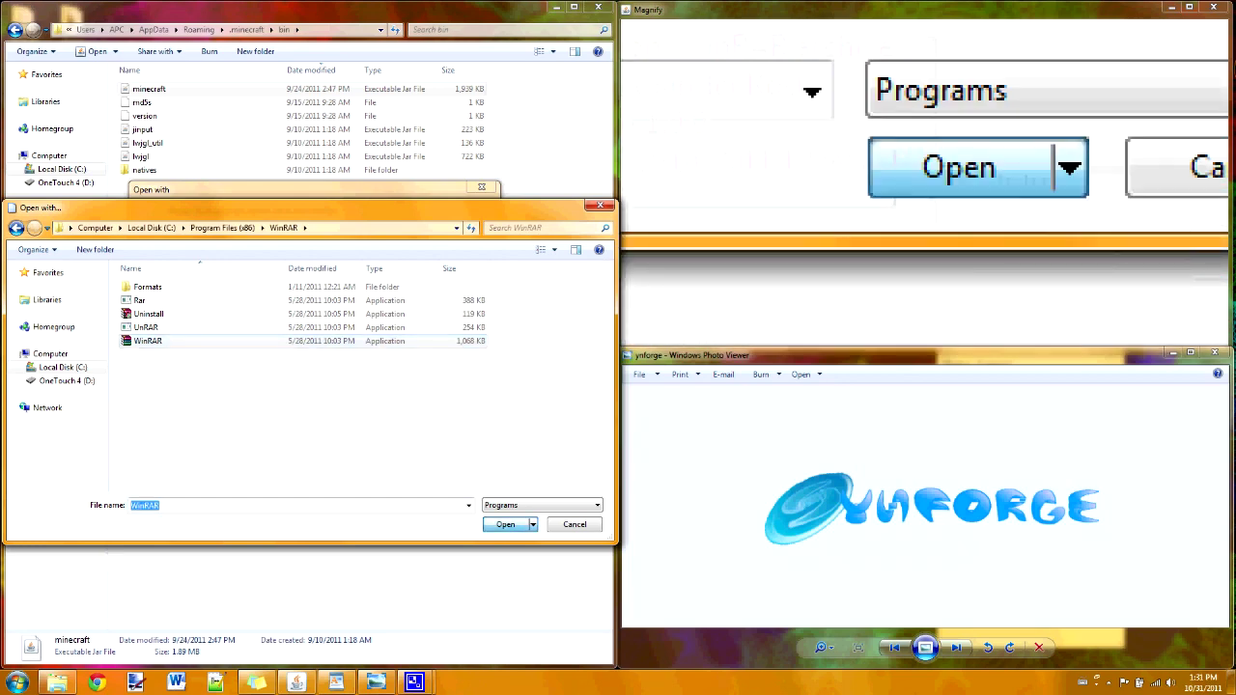
Step: Close the Open with dialog and open minecraft.jar with WinRAR archiver
{"action": "key", "text": "Escape"}
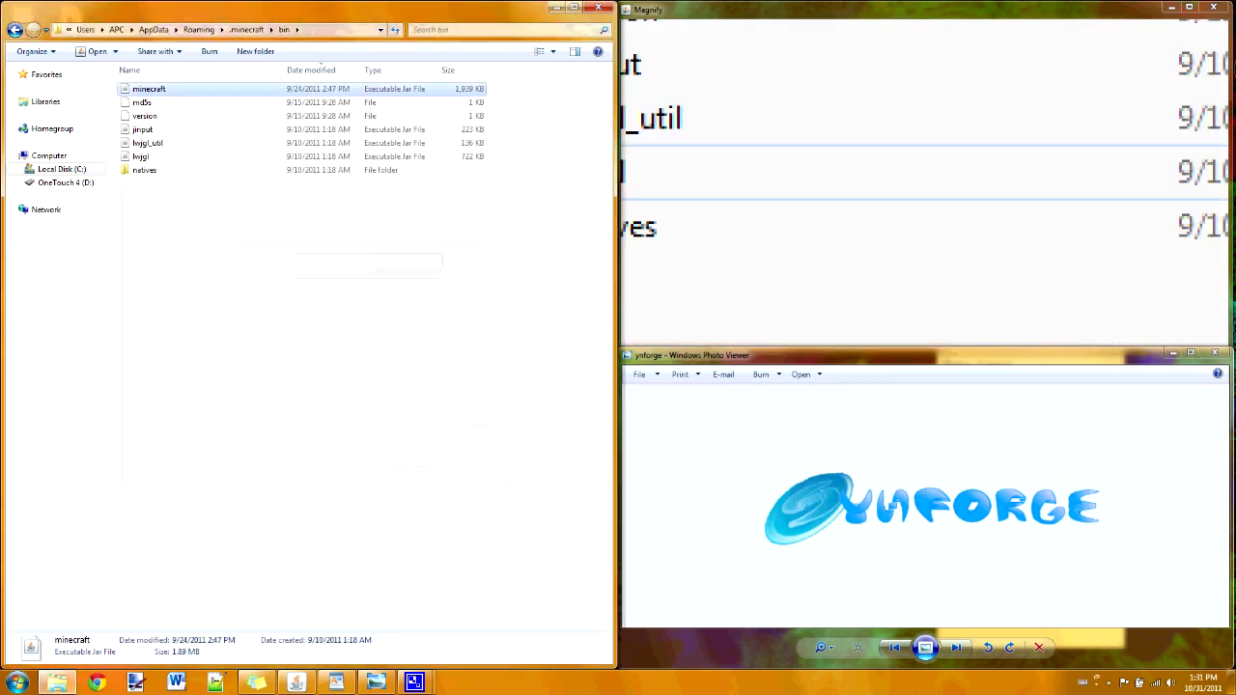
{"action": "right_click", "coordinate": [189, 89]}
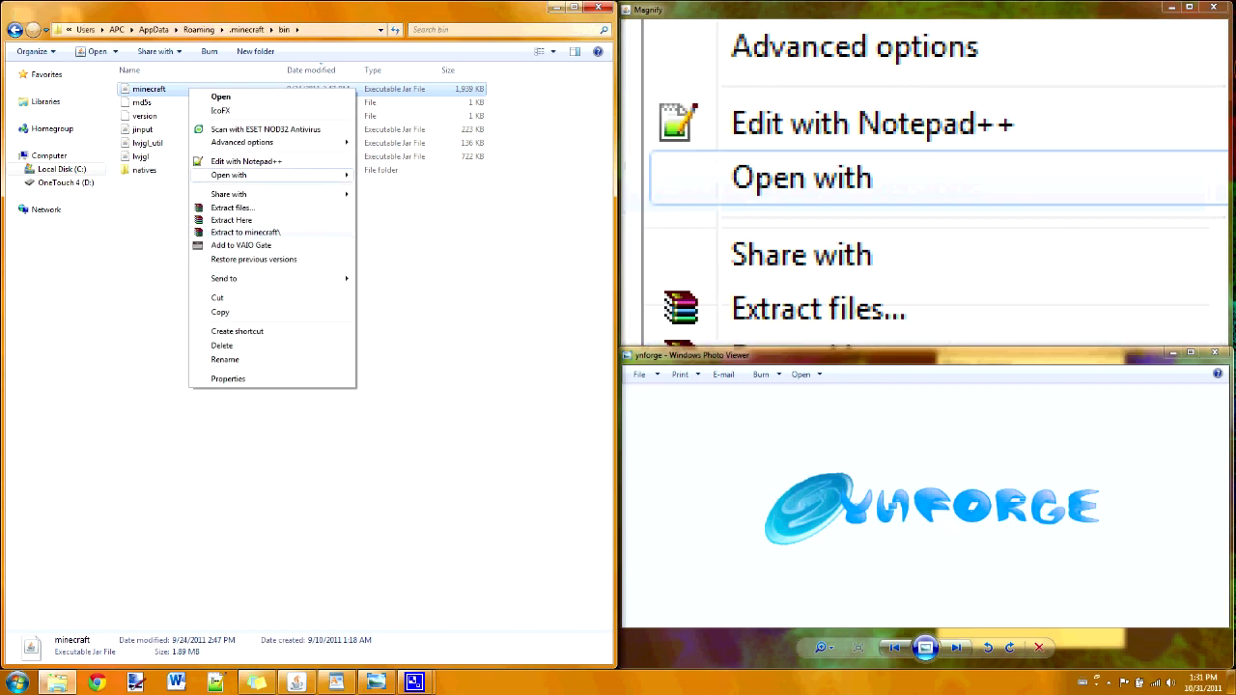
{"action": "left_click", "coordinate": [401, 190]}
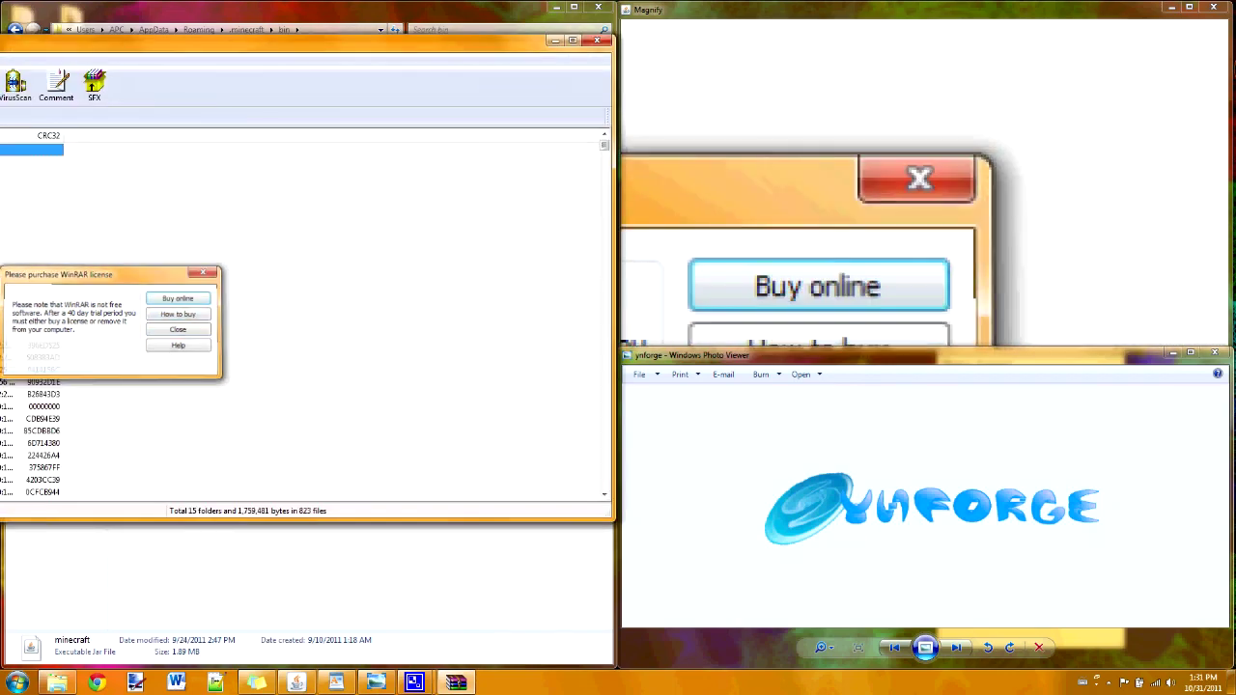
Step: Dismiss the WinRAR licence reminder and browse the minecraft.jar root listing toward the title folder
{"action": "left_click", "coordinate": [204, 272]}
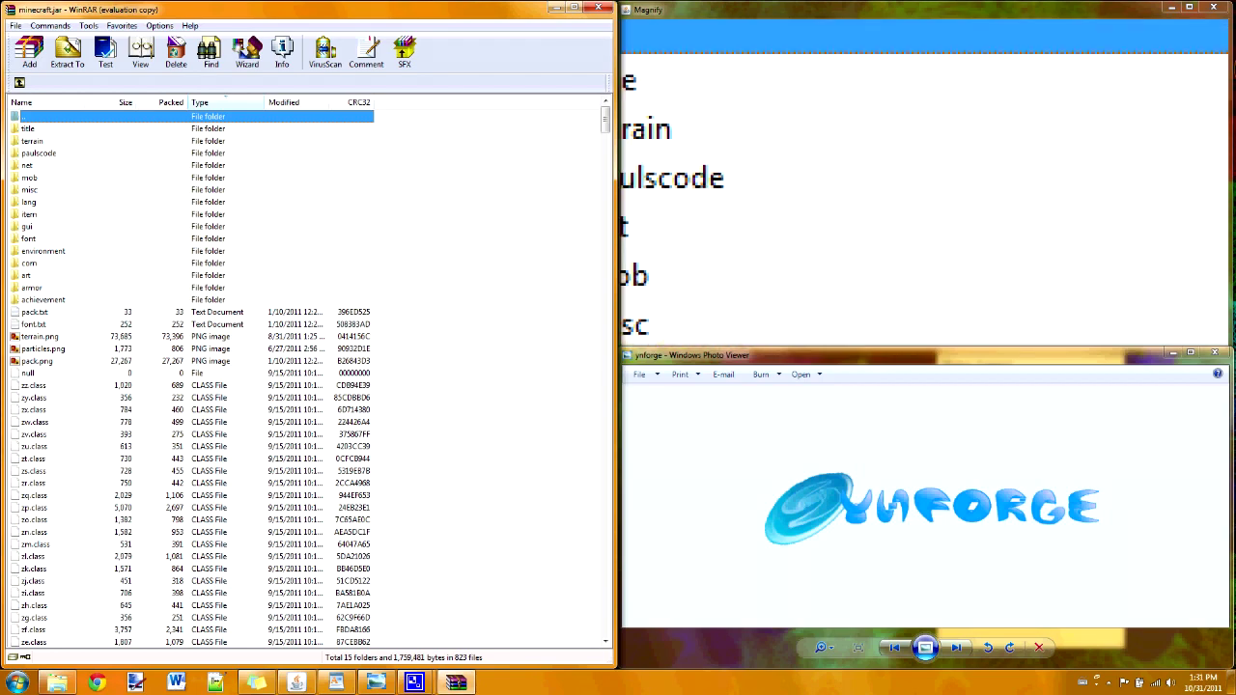
{"action": "left_click", "coordinate": [67, 532]}
{"action": "scroll", "coordinate": [68, 532], "scroll_direction": "down", "scroll_amount": 20}
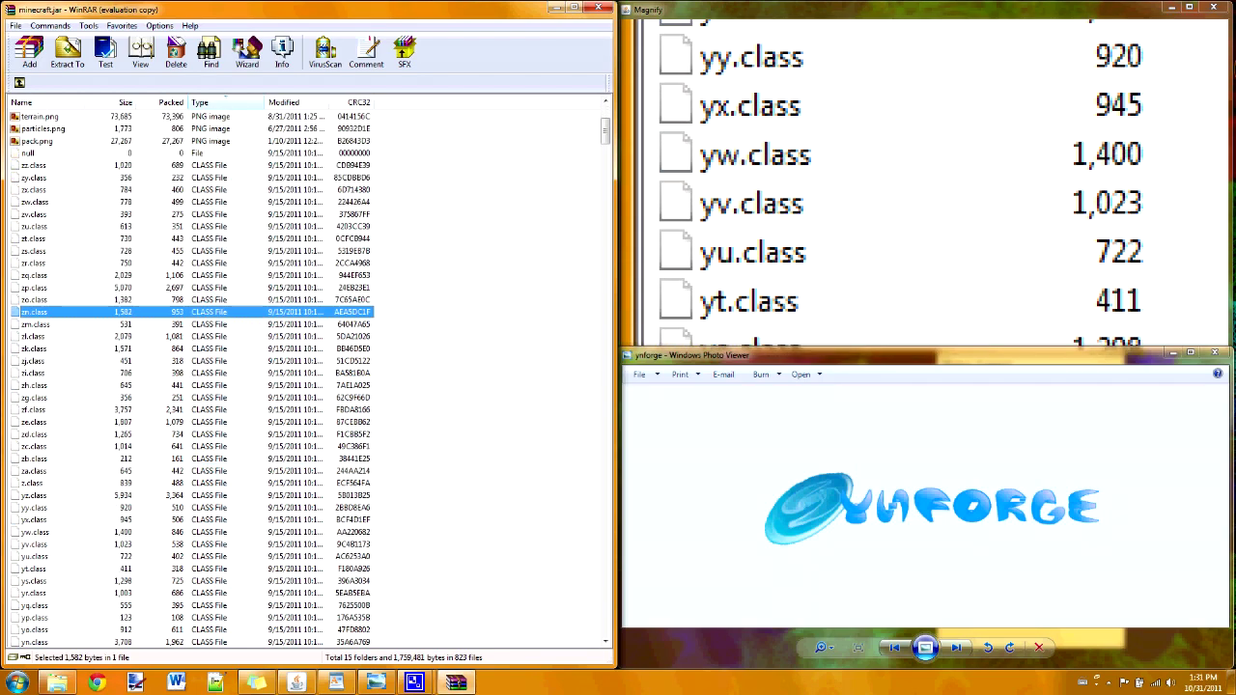
{"action": "scroll", "coordinate": [67, 526], "scroll_direction": "down", "scroll_amount": 18}
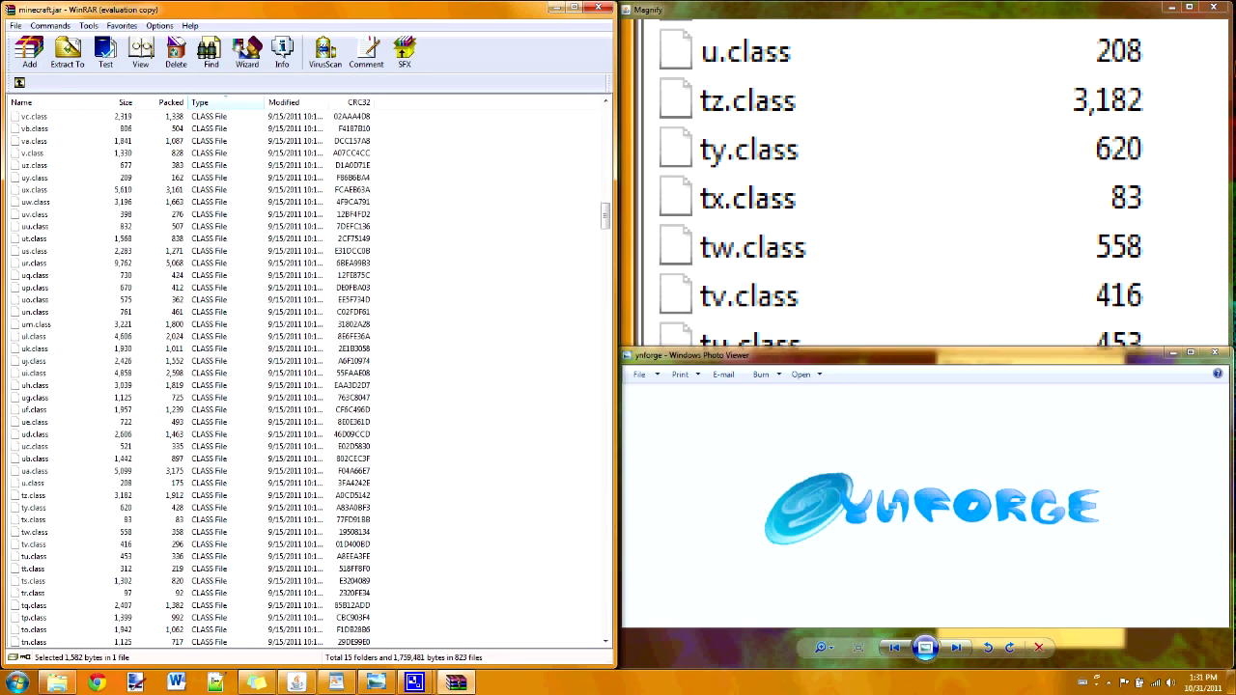
{"action": "scroll", "coordinate": [68, 526], "scroll_direction": "up", "scroll_amount": 20}
{"action": "scroll", "coordinate": [68, 533], "scroll_direction": "up", "scroll_amount": 18}
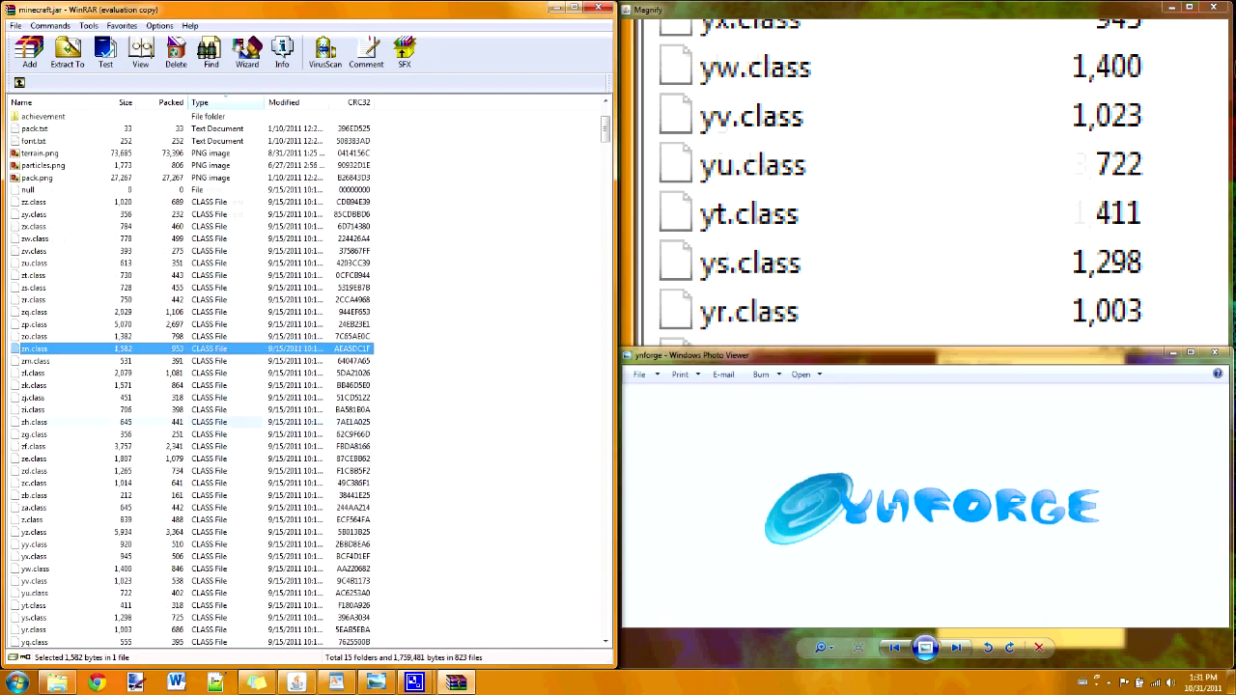
{"action": "left_click", "coordinate": [58, 361]}
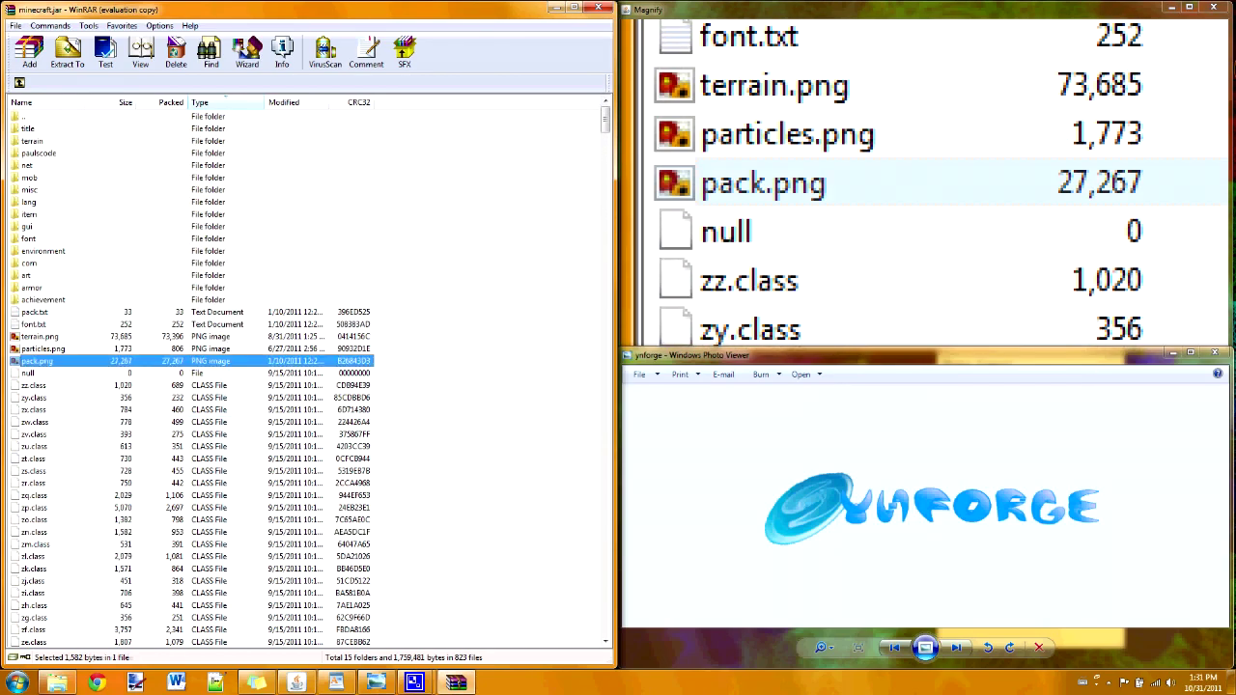
{"action": "key", "text": "Up"}
{"action": "key", "text": "Up"}
{"action": "key", "text": "Up"}
{"action": "key", "text": "Up"}
{"action": "key", "text": "Up"}
{"action": "key", "text": "Up"}
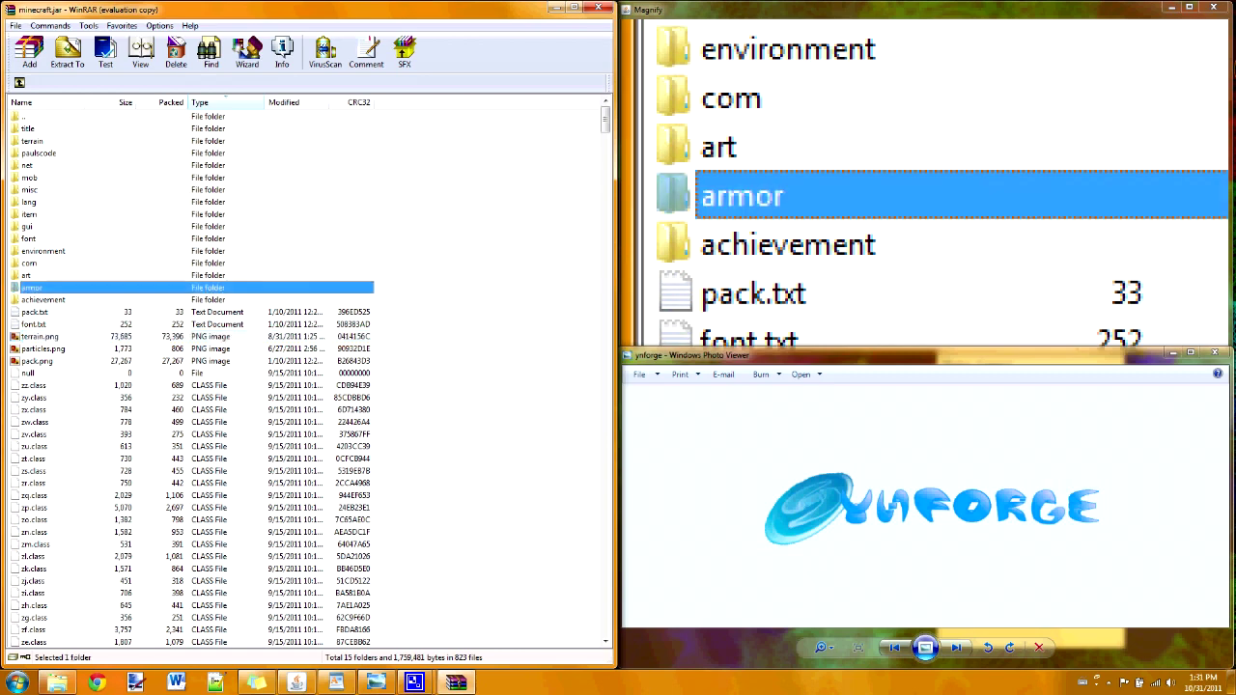
{"action": "key", "text": "Down"}
Step: Open the title folder and view mojang.png, then mclogo.png, in Windows Photo Viewer
{"action": "key", "text": "t"}
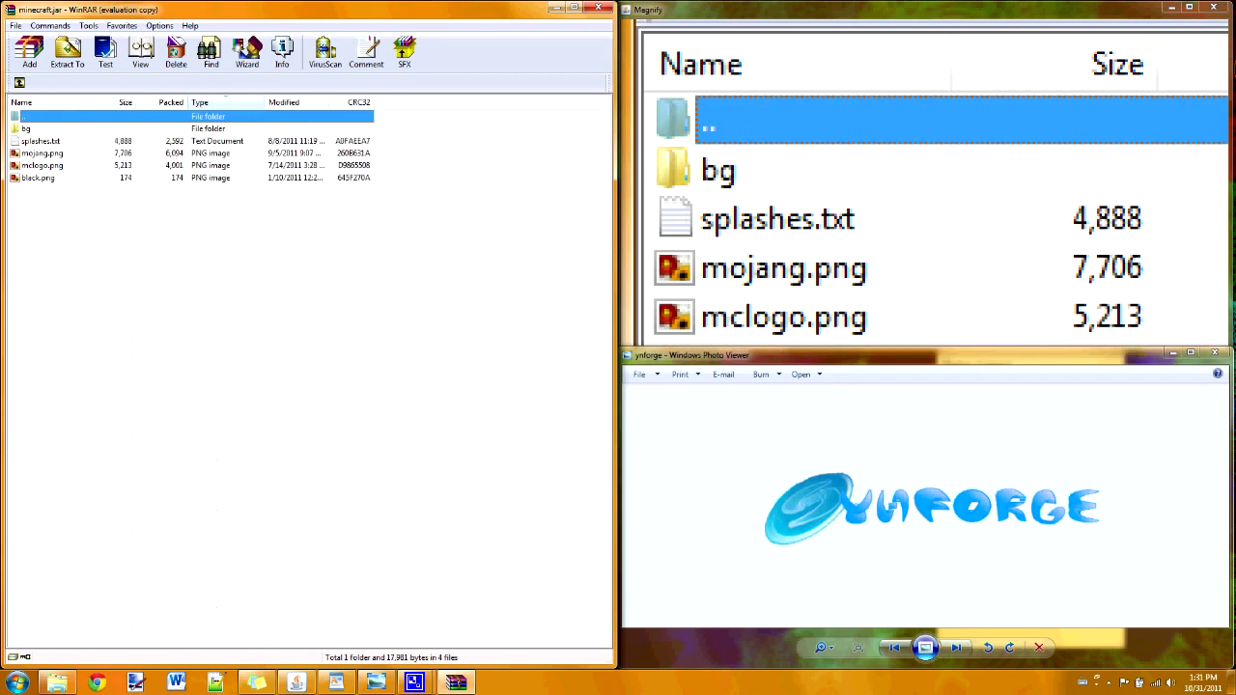
{"action": "left_click", "coordinate": [77, 153]}
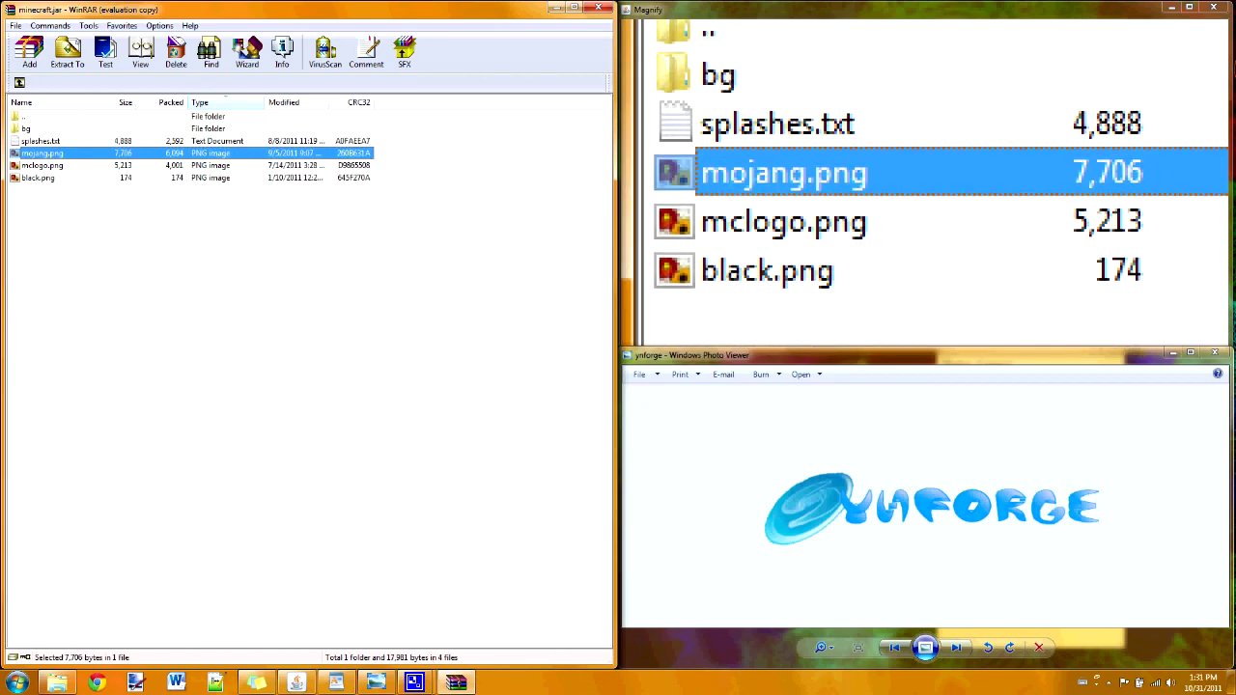
{"action": "key", "text": "Return"}
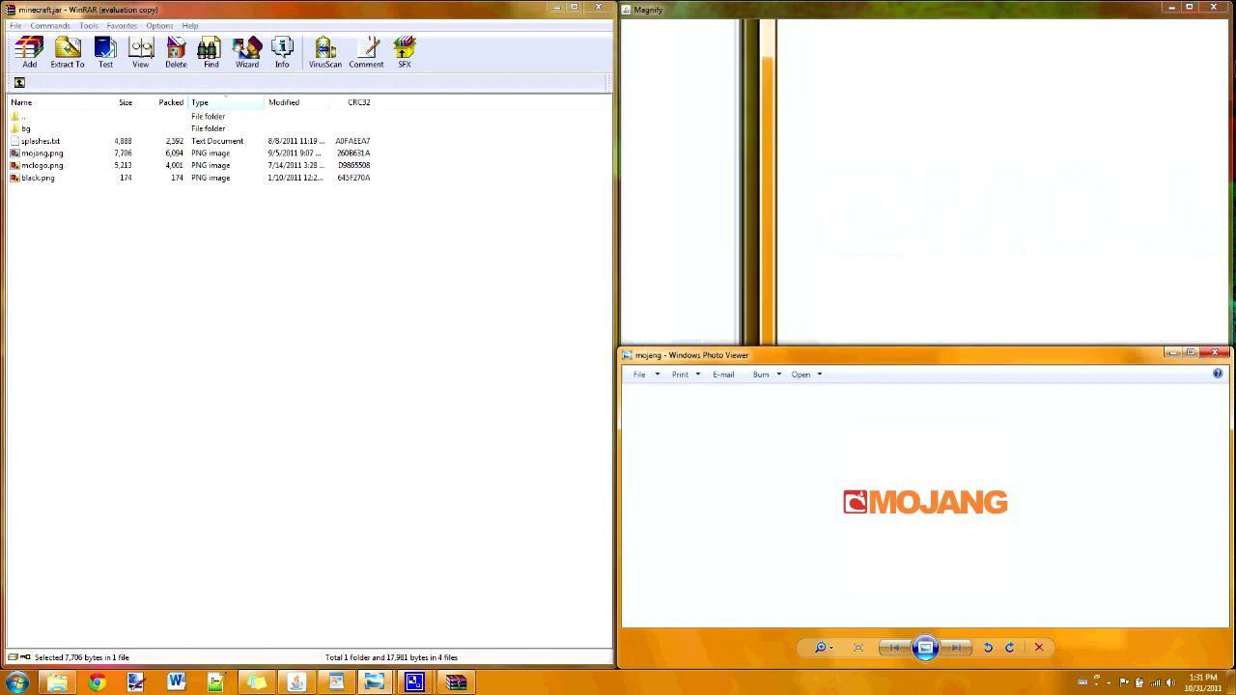
{"action": "double_click", "coordinate": [40, 165]}
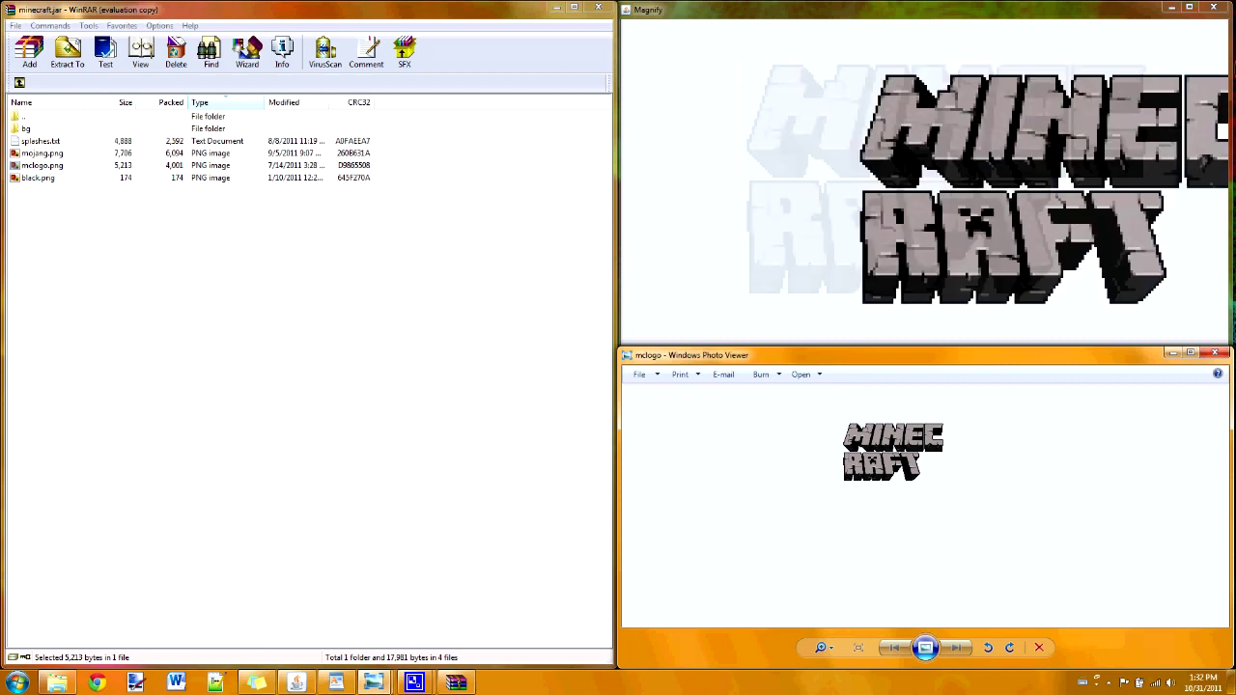
{"action": "left_click", "coordinate": [39, 178]}
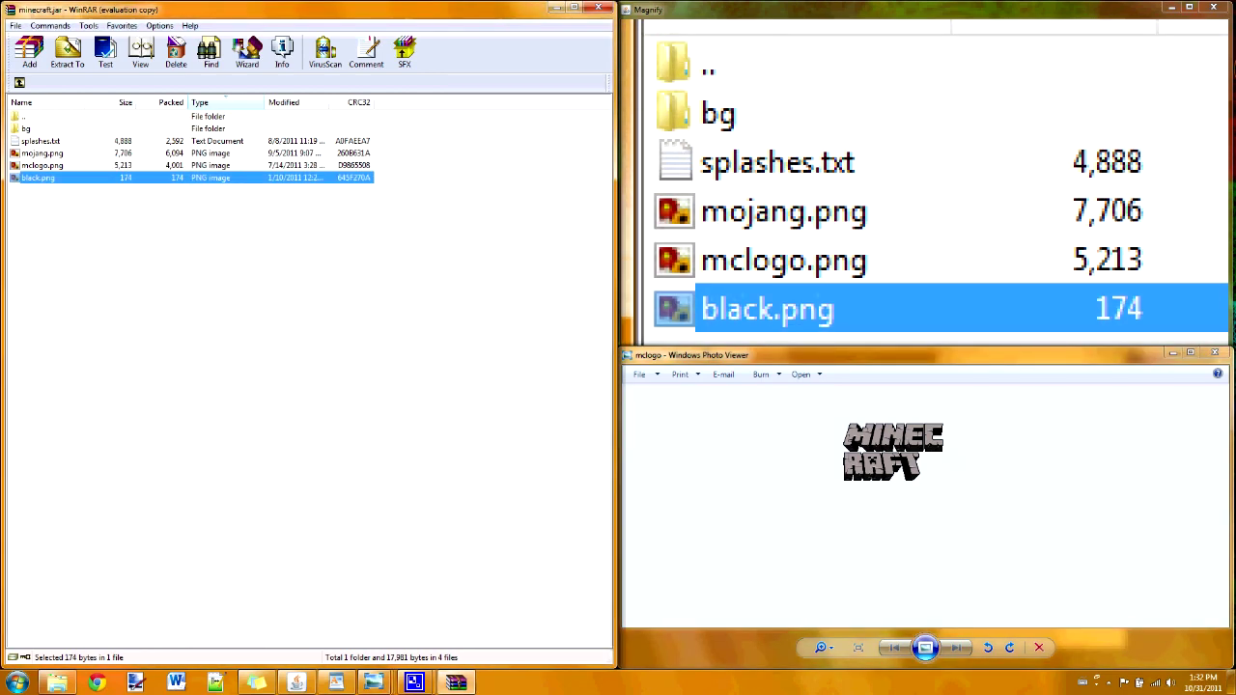
{"action": "left_click", "coordinate": [41, 141]}
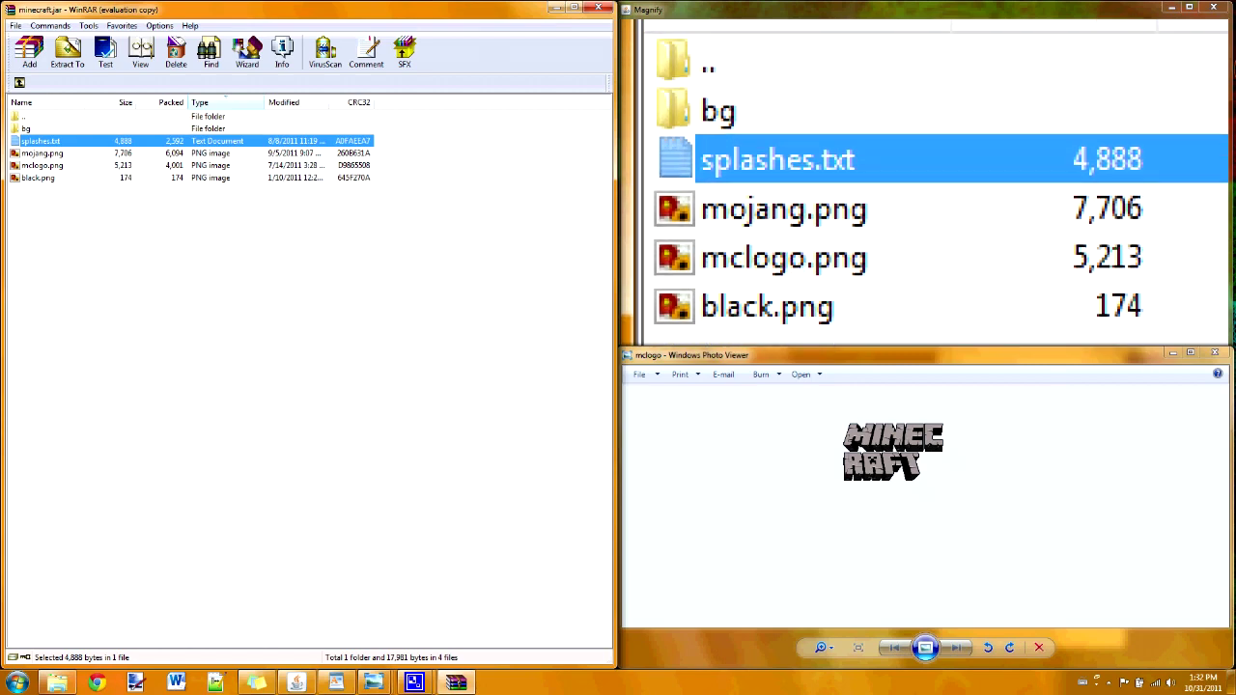
Step: Open the mob folder and view pig.png in Windows Photo Viewer
{"action": "key", "text": "BackSpace"}
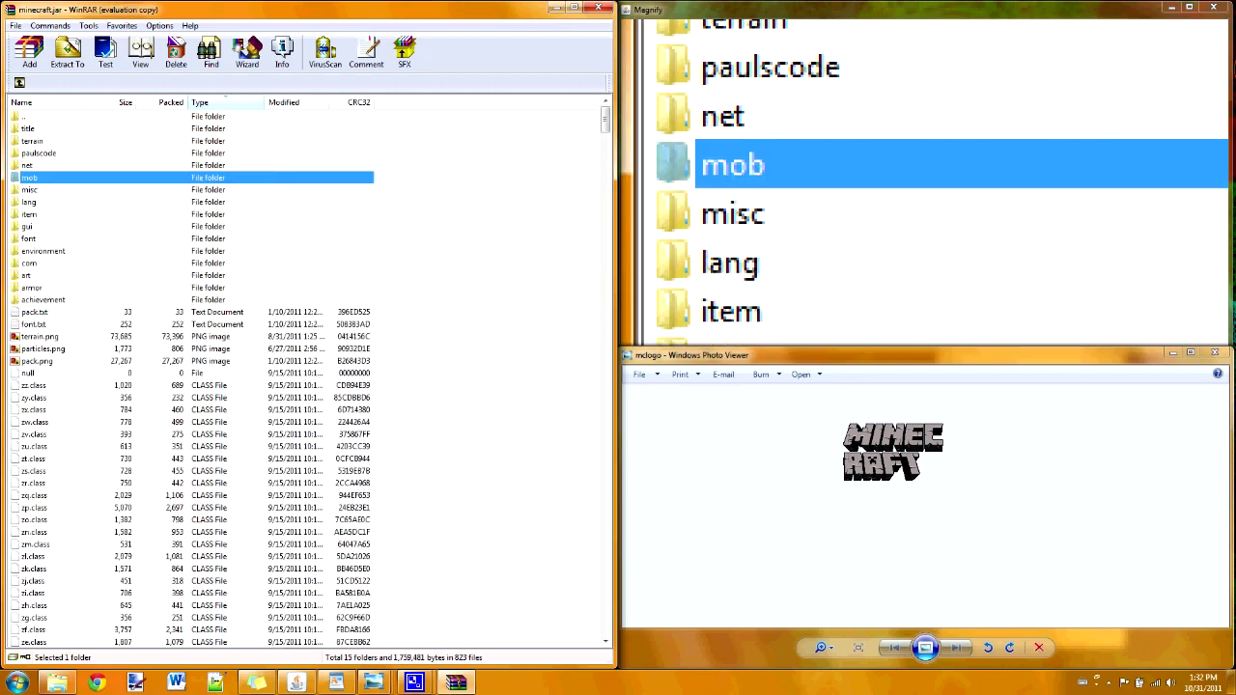
{"action": "key", "text": "Return"}
{"action": "key", "text": "Down"}
{"action": "key", "text": "Down"}
{"action": "key", "text": "Down"}
{"action": "key", "text": "Down"}
{"action": "key", "text": "Down"}
{"action": "key", "text": "Down"}
{"action": "key", "text": "Down"}
{"action": "key", "text": "Down"}
{"action": "key", "text": "Down"}
{"action": "key", "text": "Down"}
{"action": "key", "text": "Down"}
{"action": "key", "text": "Down"}
{"action": "key", "text": "Down"}
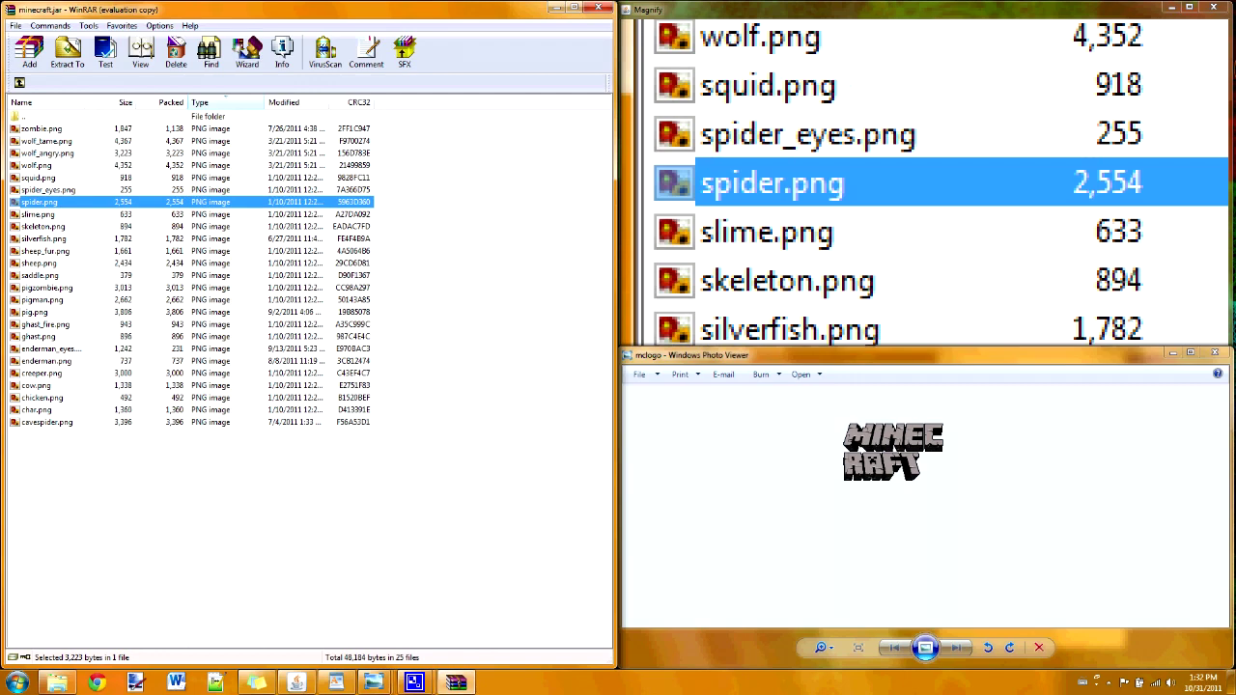
{"action": "key", "text": "Down"}
{"action": "key", "text": "Down"}
{"action": "key", "text": "Down"}
{"action": "key", "text": "Down"}
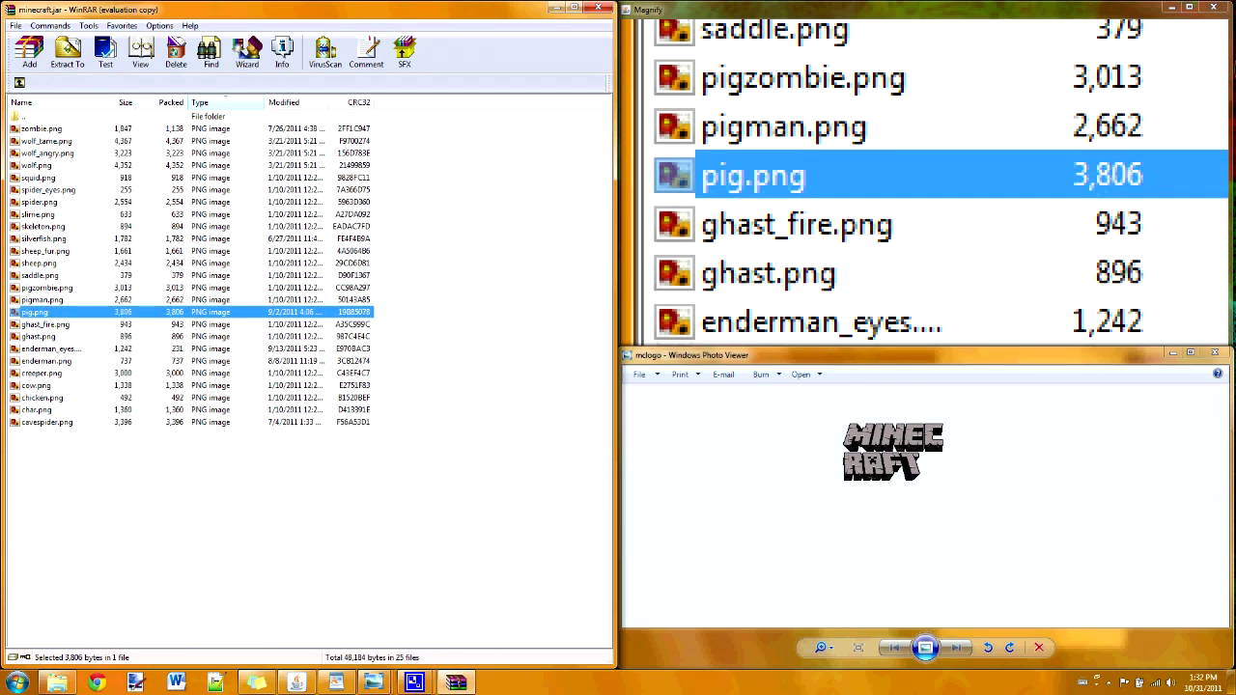
{"action": "key", "text": "Up"}
{"action": "key", "text": "Return"}
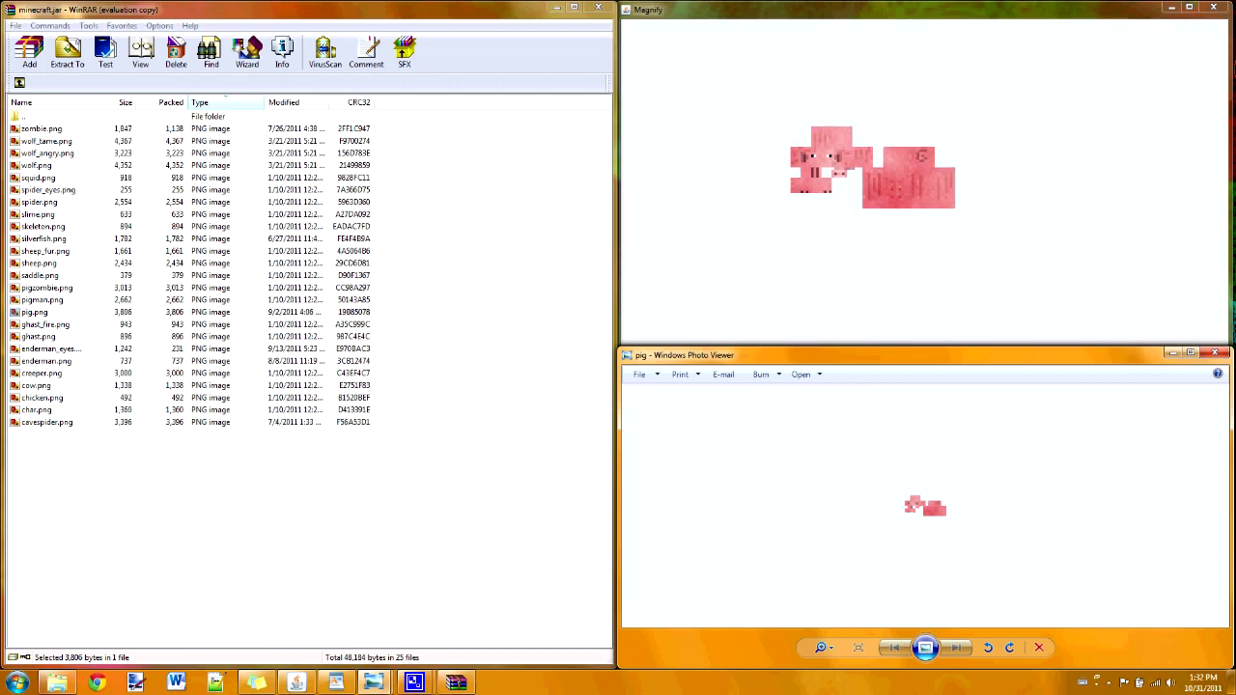
Step: View creeper.png as well, then go back up to the archive root
{"action": "key", "text": "Up"}
{"action": "key", "text": "Up"}
{"action": "key", "text": "Up"}
{"action": "key", "text": "Up"}
{"action": "key", "text": "Up"}
{"action": "key", "text": "Up"}
{"action": "key", "text": "Up"}
{"action": "key", "text": "Up"}
{"action": "key", "text": "Up"}
{"action": "key", "text": "Up"}
{"action": "key", "text": "Down"}
{"action": "key", "text": "Down"}
{"action": "key", "text": "Down"}
{"action": "key", "text": "Down"}
{"action": "key", "text": "Down"}
{"action": "key", "text": "Down"}
{"action": "key", "text": "Down"}
{"action": "key", "text": "Down"}
{"action": "key", "text": "Down"}
{"action": "key", "text": "Down"}
{"action": "key", "text": "Down"}
{"action": "key", "text": "Down"}
{"action": "key", "text": "Down"}
{"action": "key", "text": "Down"}
{"action": "key", "text": "Down"}
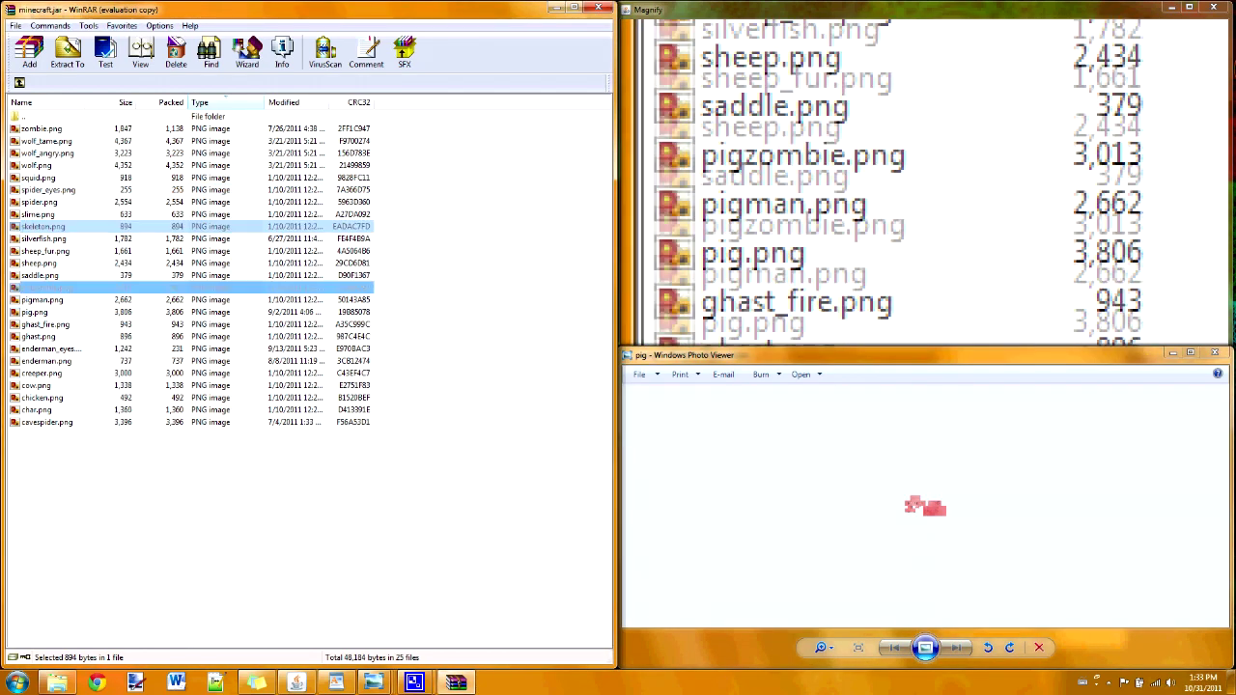
{"action": "key", "text": "Return"}
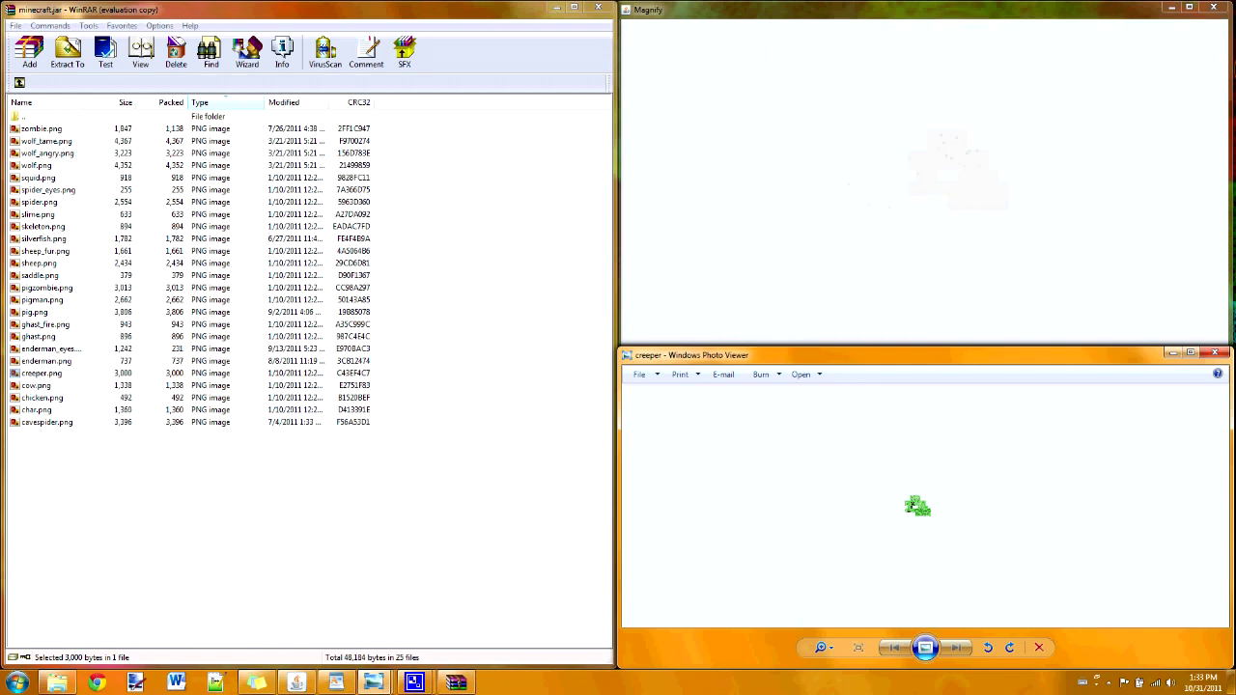
{"action": "left_click", "coordinate": [19, 83]}
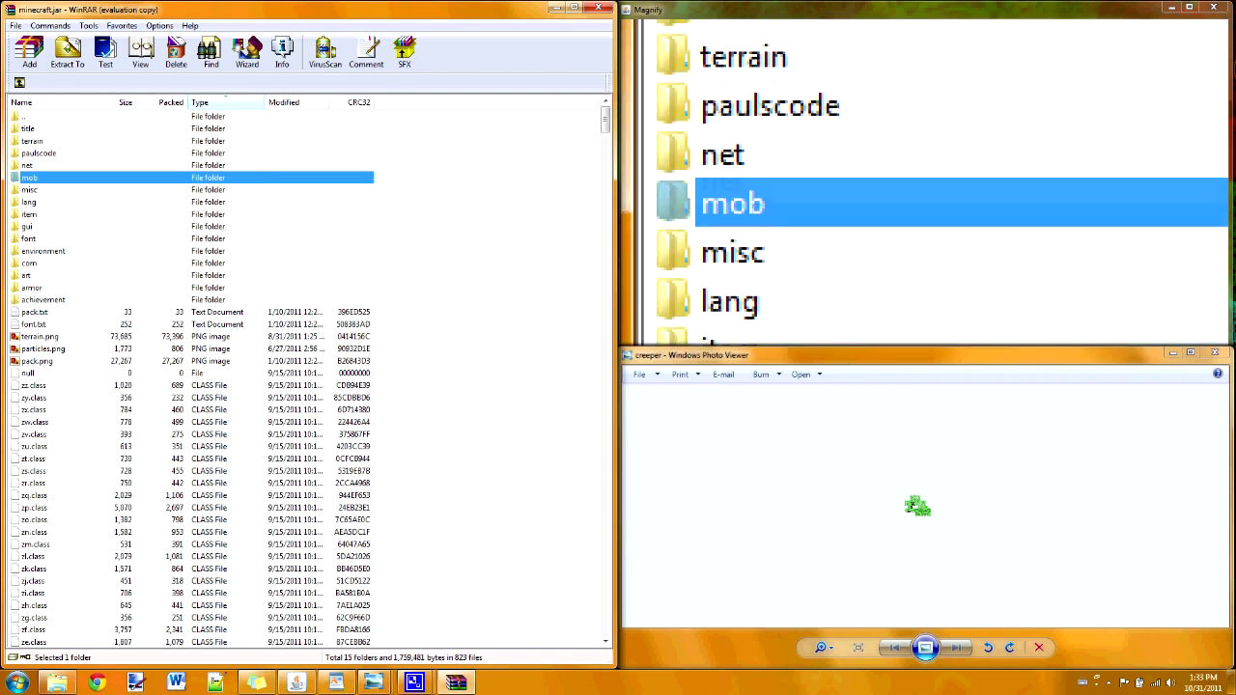
Step: Reopen the mob folder, select wolf, spider_eyes and skeleton textures, then return to root
{"action": "double_click", "coordinate": [29, 178]}
{"action": "left_click", "coordinate": [39, 165]}
{"action": "left_click", "coordinate": [44, 189]}
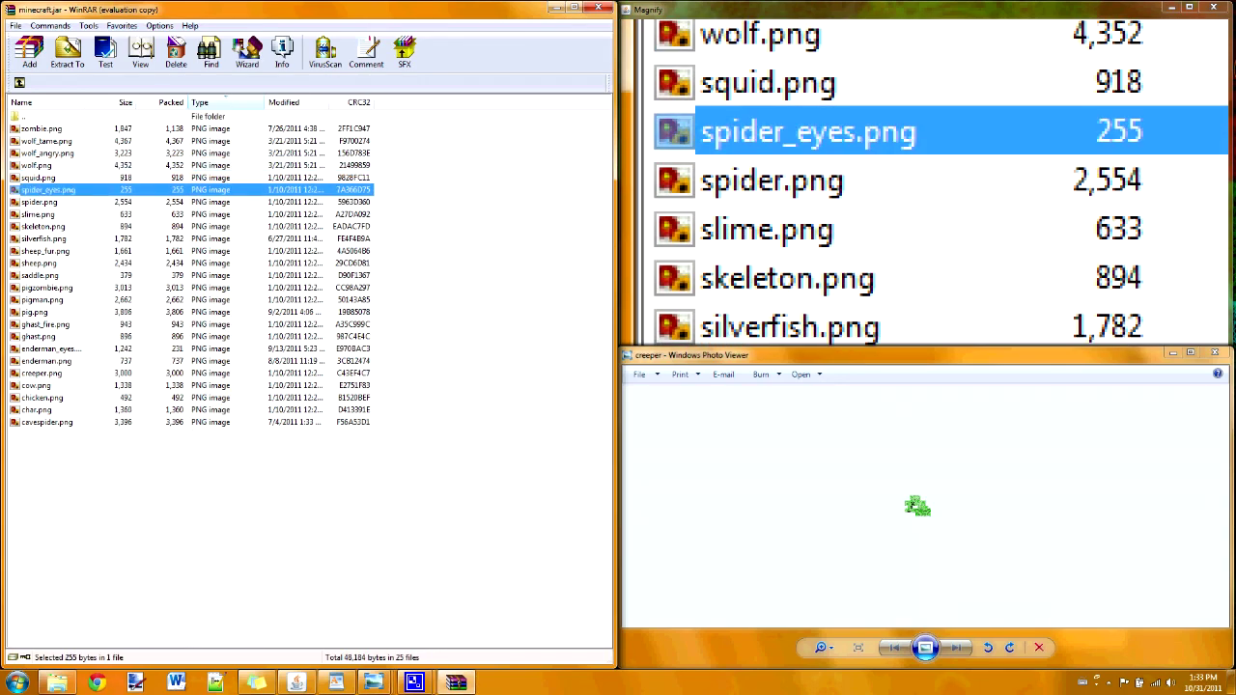
{"action": "left_click", "coordinate": [43, 226]}
{"action": "left_click", "coordinate": [19, 82]}
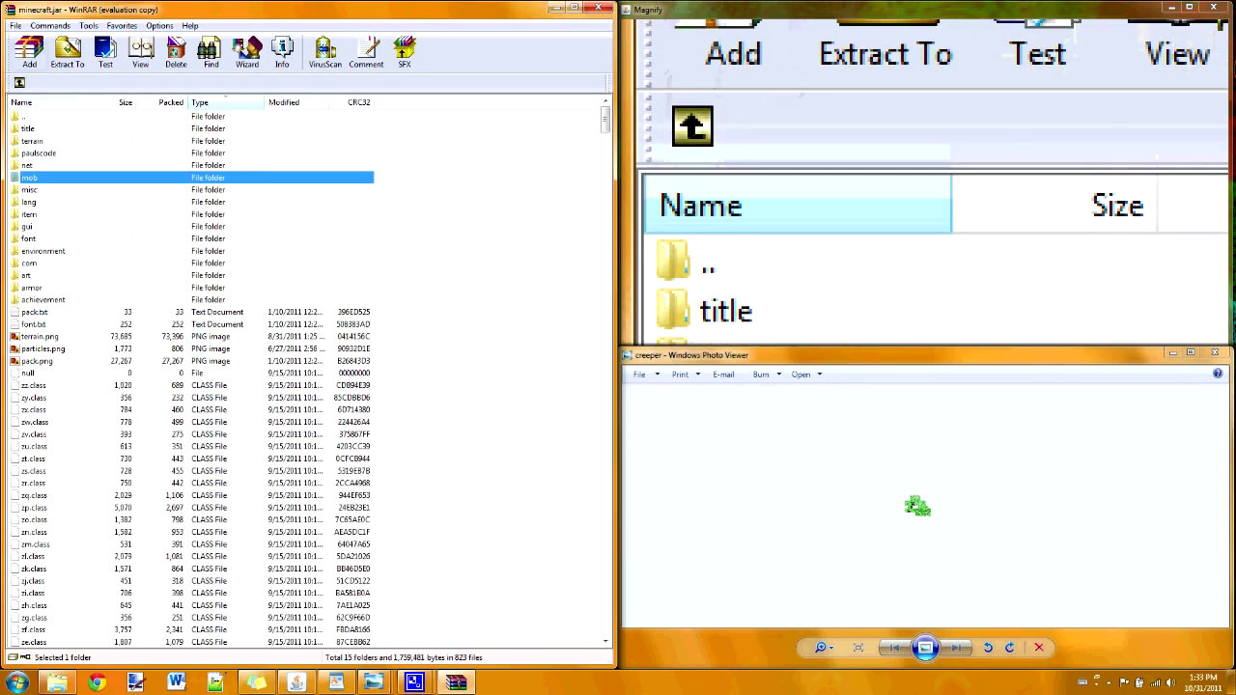
Step: Open items.png from the gui folder in Photo Viewer and return to the archive root
{"action": "double_click", "coordinate": [77, 228]}
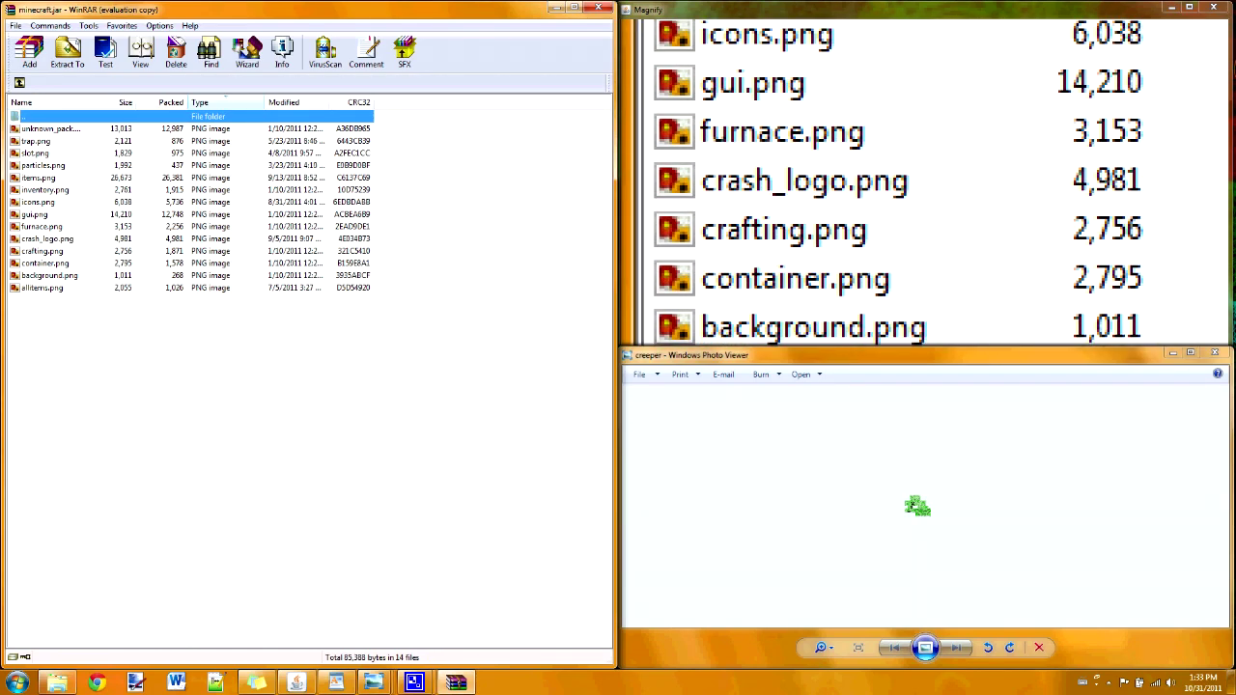
{"action": "double_click", "coordinate": [39, 178]}
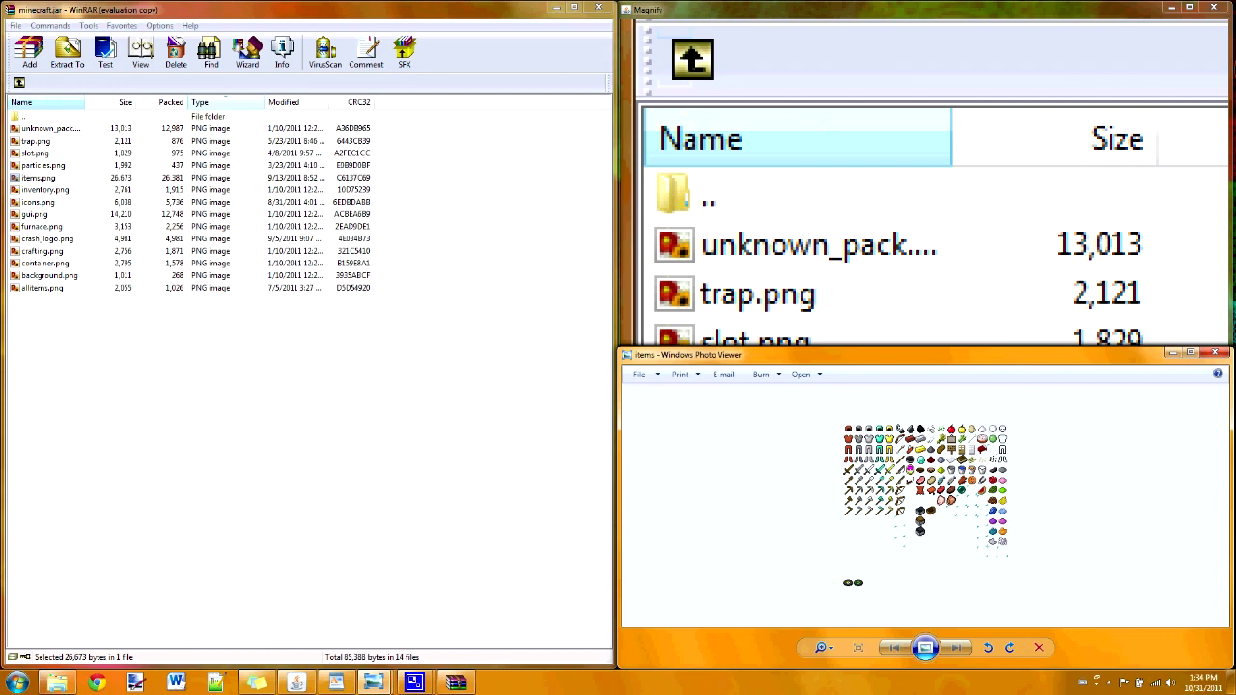
{"action": "double_click", "coordinate": [82, 116]}
{"action": "left_click", "coordinate": [78, 338]}
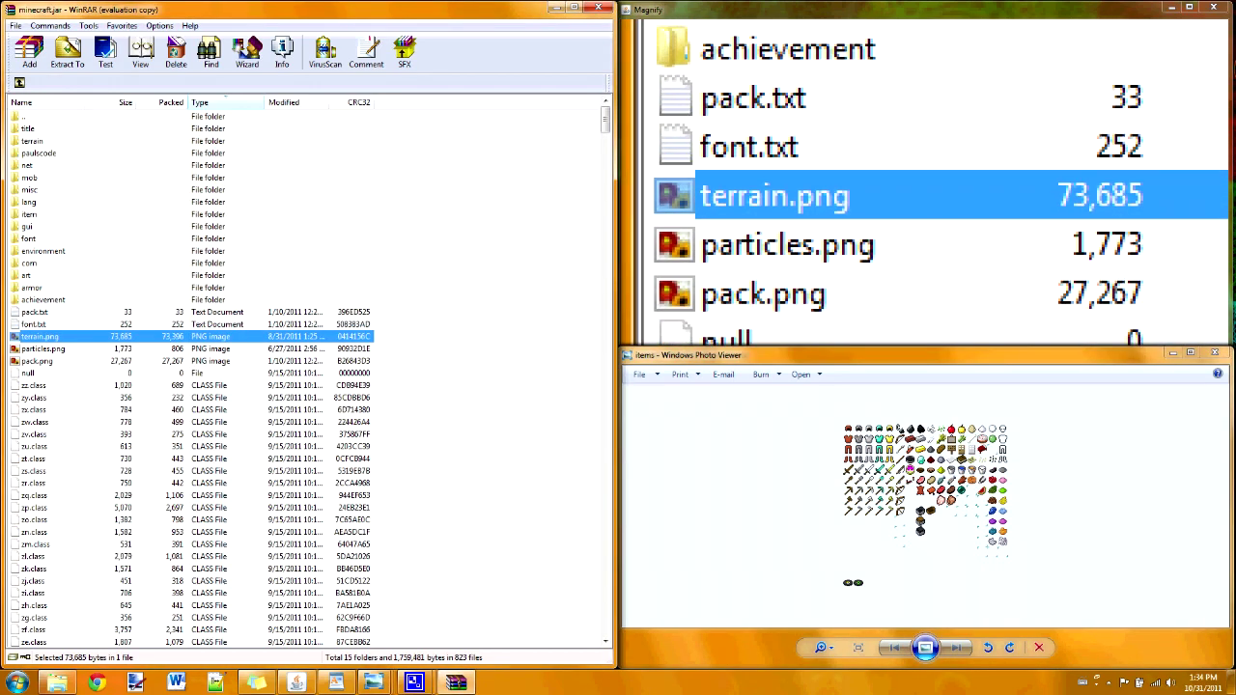
Step: View terrain.png in Photo Viewer, then sort the archive list by Type and scroll through it
{"action": "double_click", "coordinate": [78, 335]}
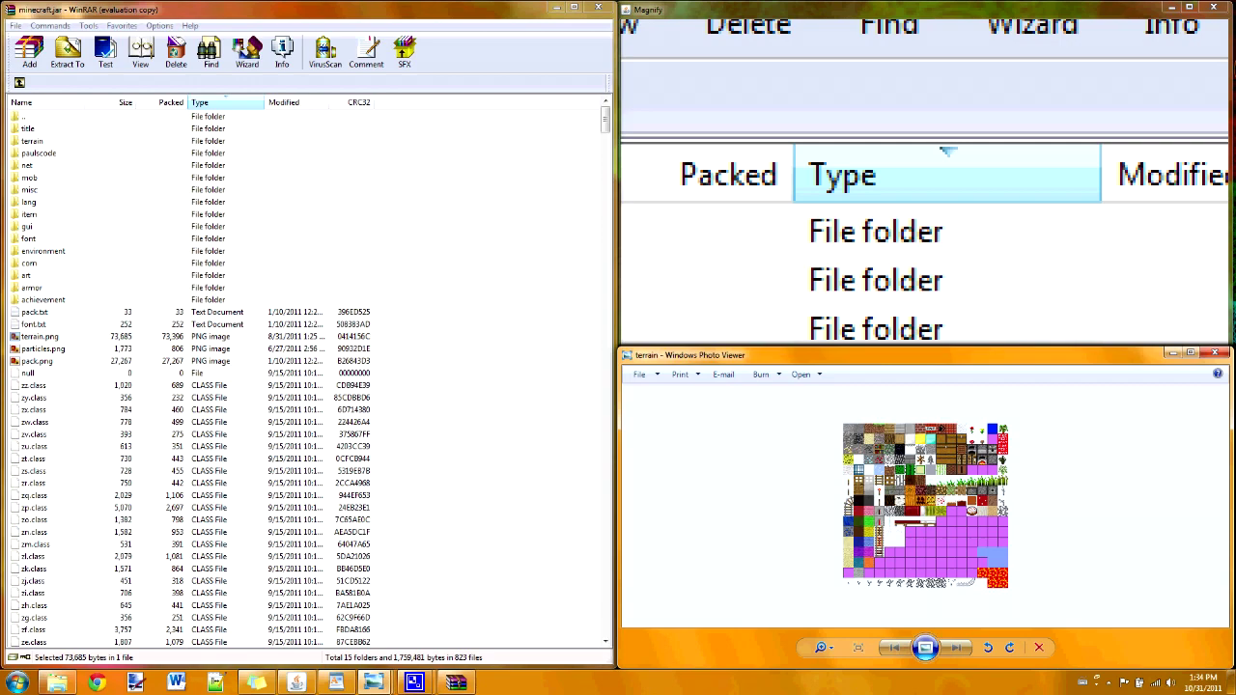
{"action": "left_click", "coordinate": [220, 103]}
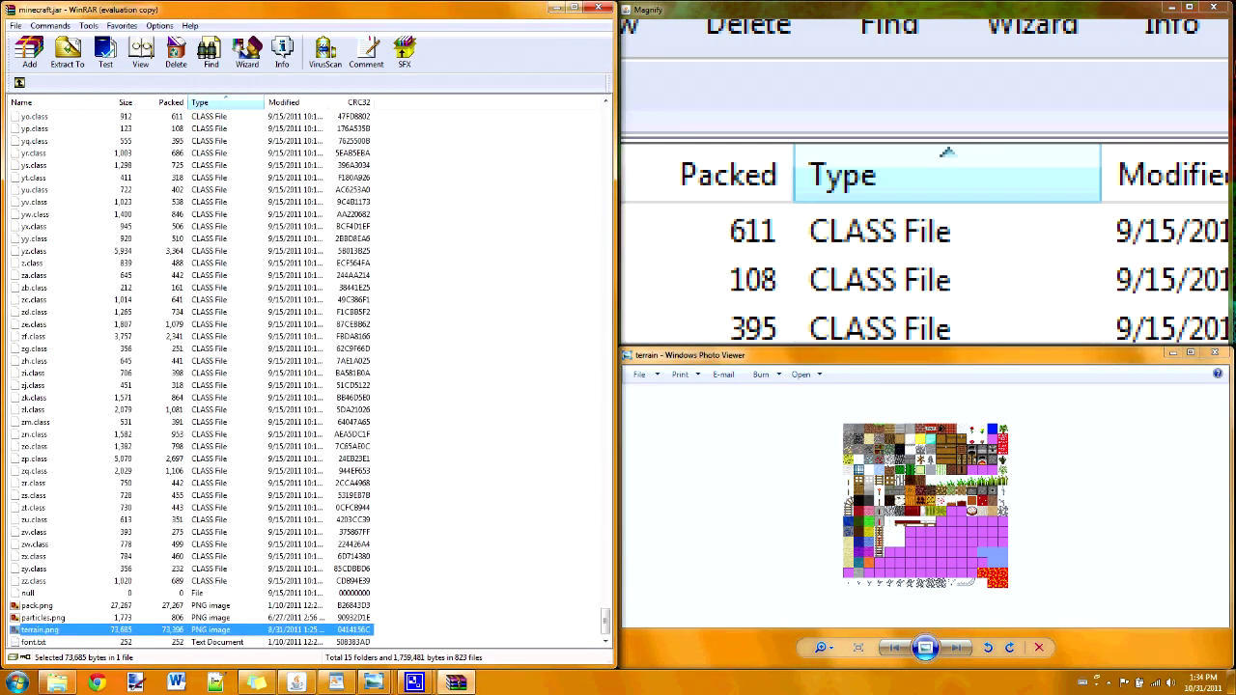
{"action": "scroll", "coordinate": [134, 166], "scroll_direction": "up", "scroll_amount": 10}
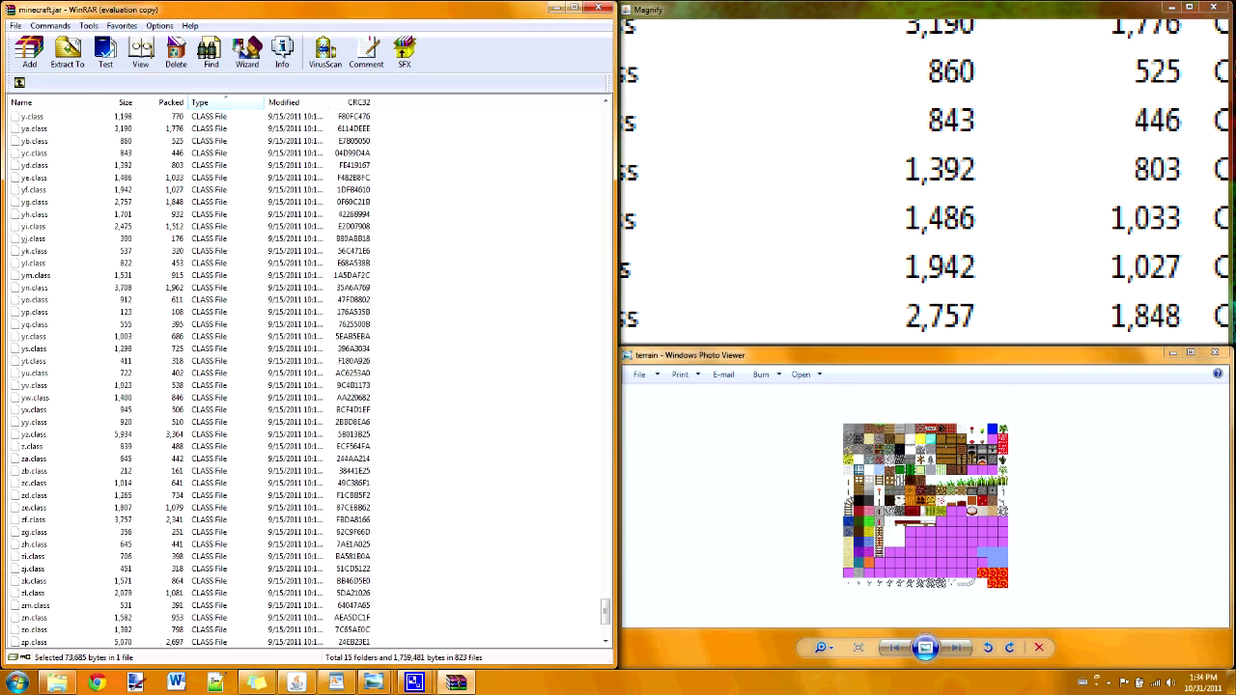
{"action": "left_click_drag", "start_coordinate": [605, 598], "coordinate": [604, 114]}
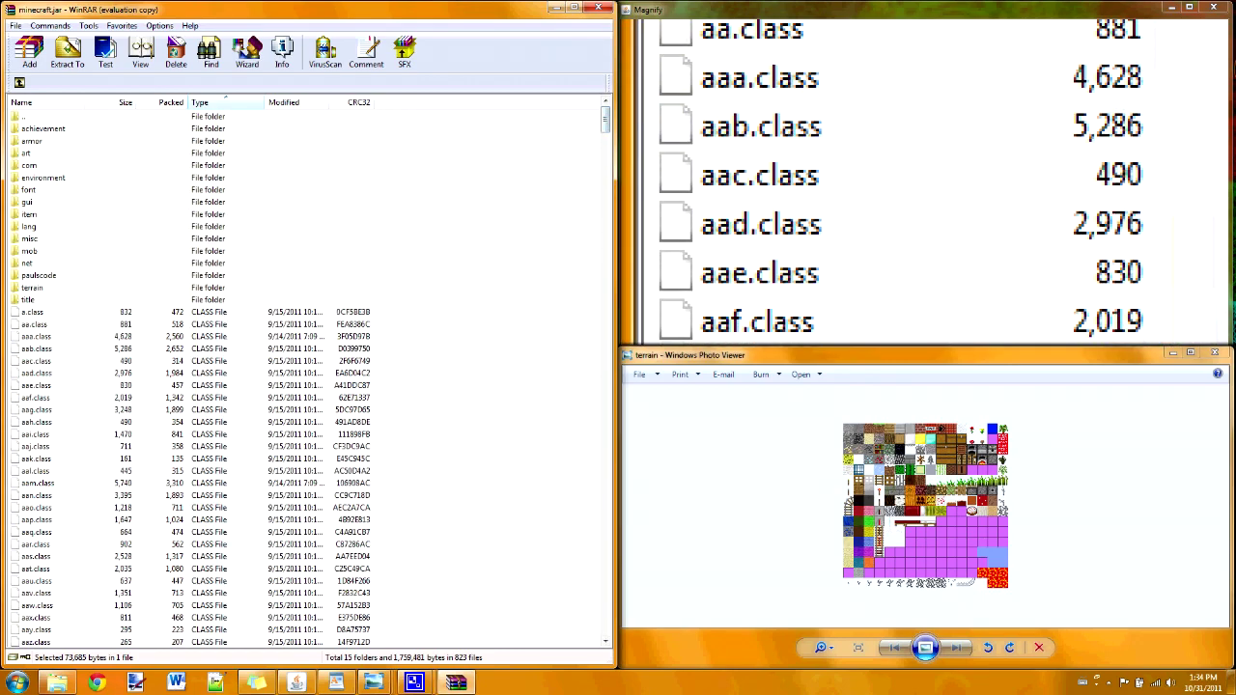
{"action": "left_click_drag", "start_coordinate": [605, 120], "coordinate": [594, 629]}
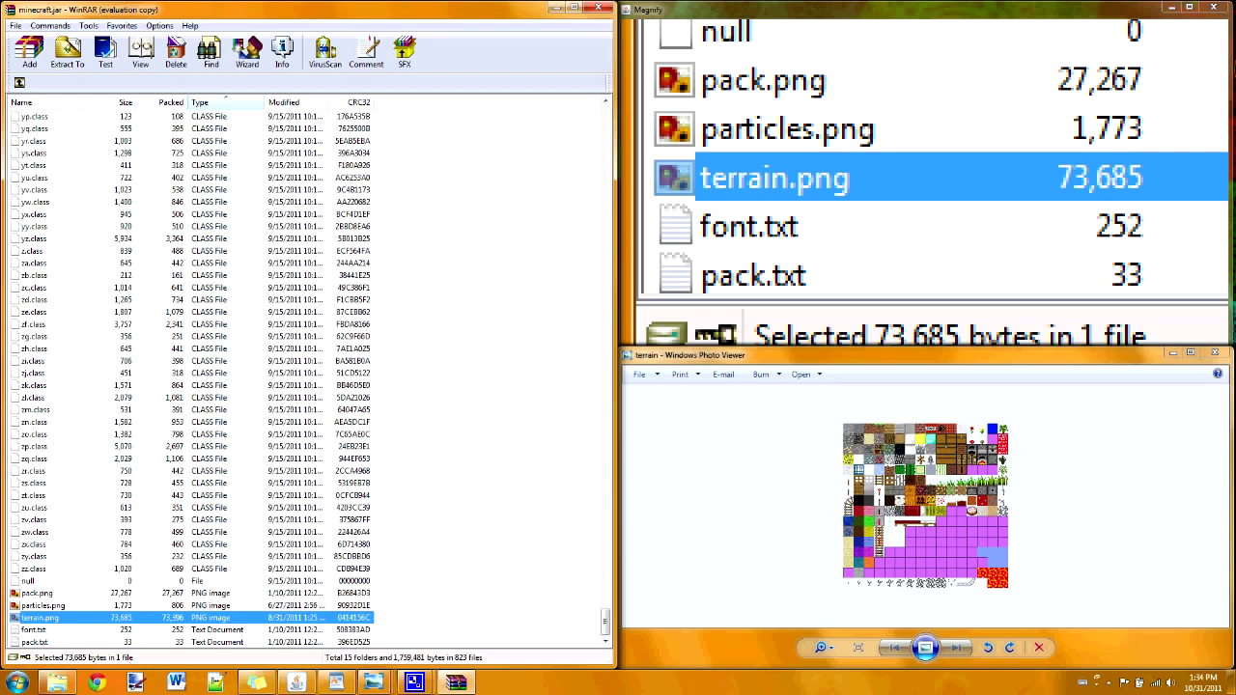
{"action": "left_click_drag", "start_coordinate": [605, 618], "coordinate": [606, 111]}
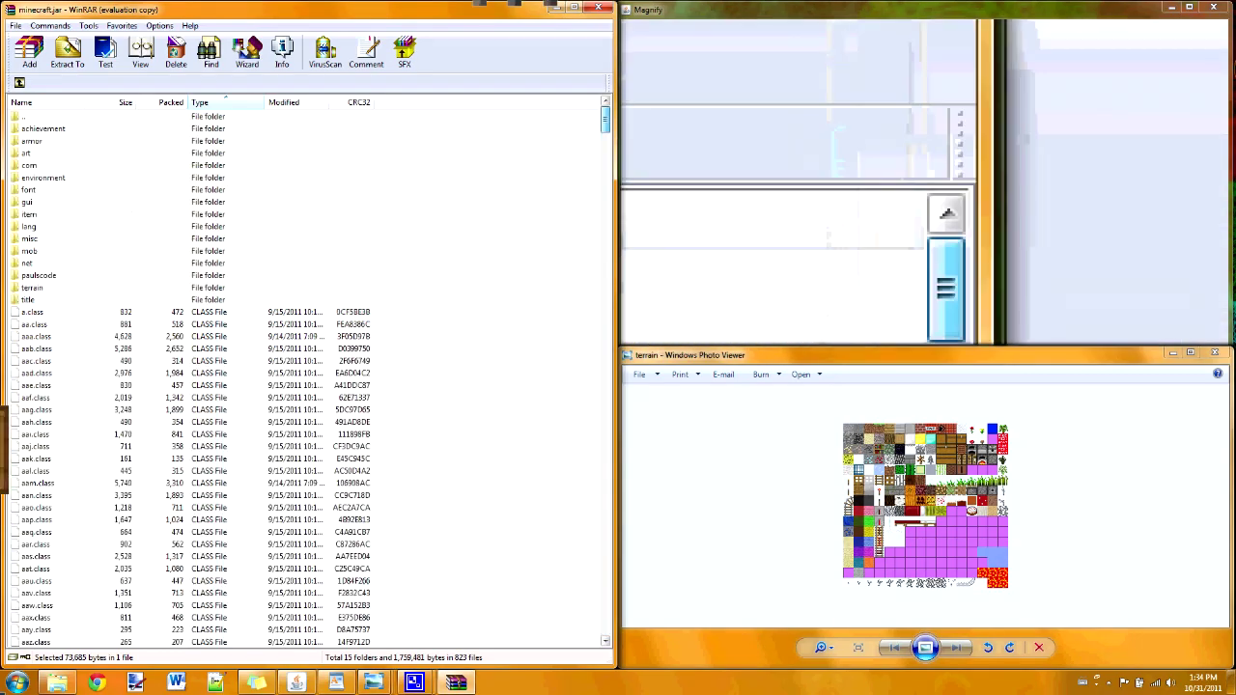